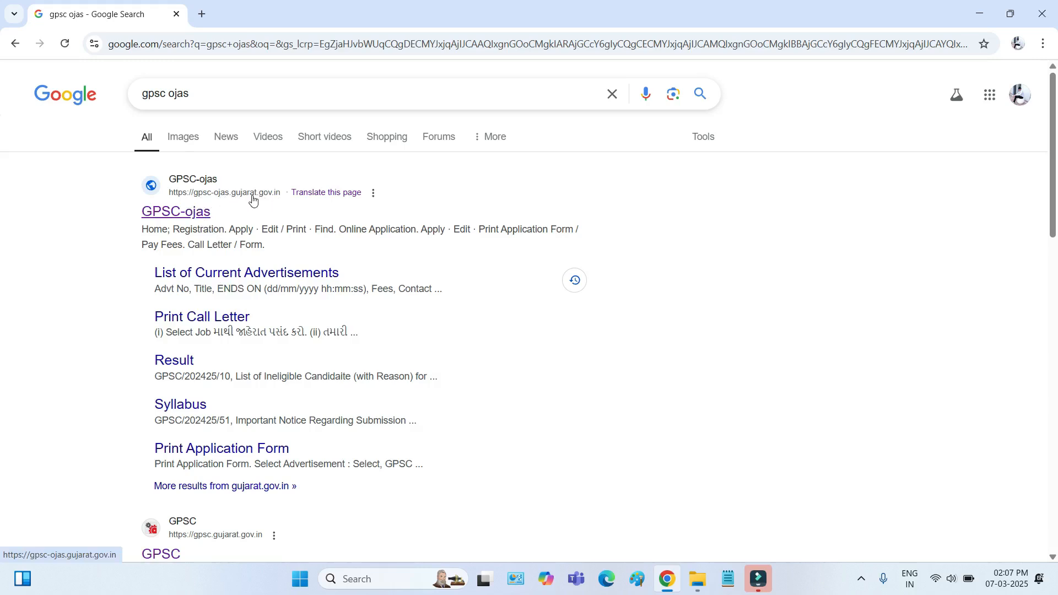
- Open the GPSC-ojas website from the search results and go to the list of advertisements open for online application
left_click(253, 200)
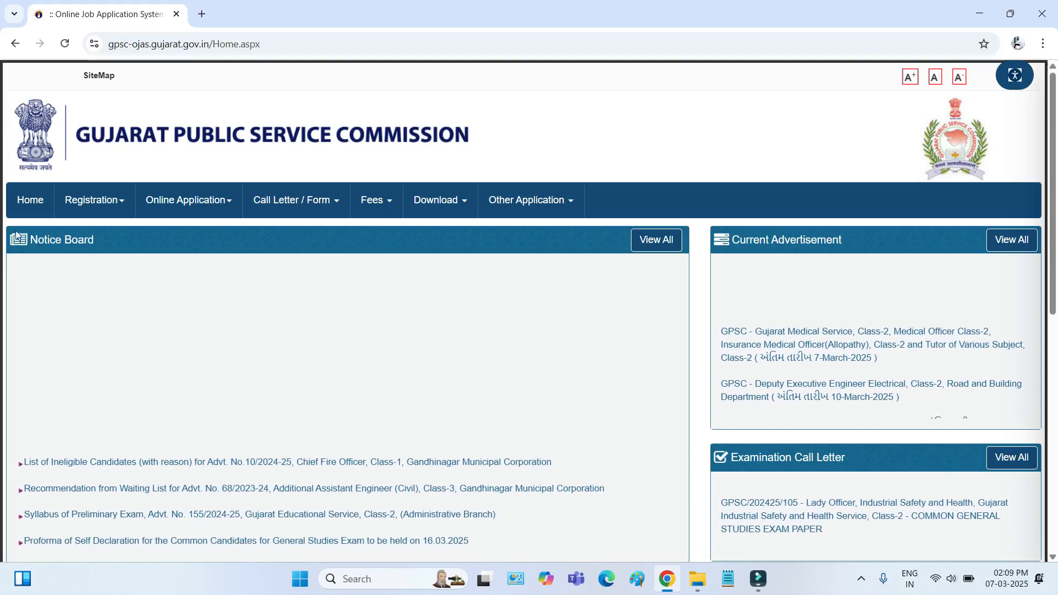
left_click(198, 202)
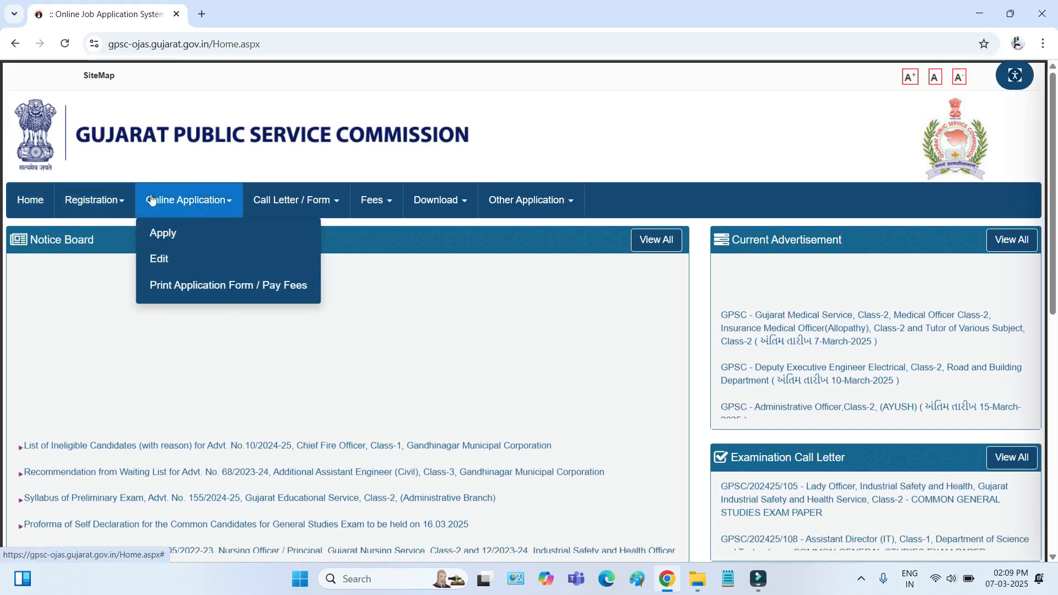
left_click(182, 238)
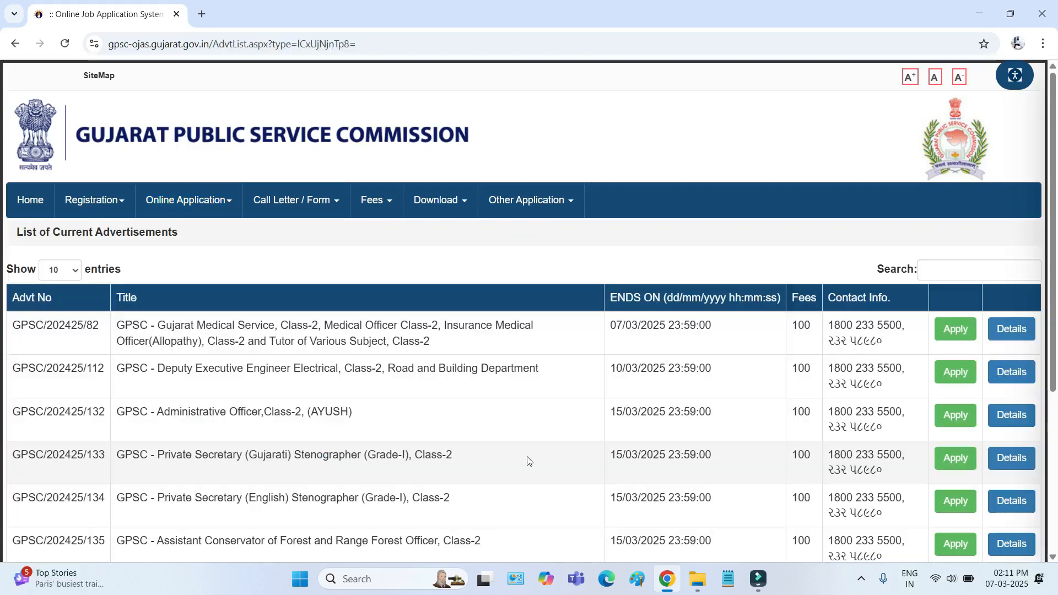
- Open advertisement GPSC/202425/240 for Gujarat Administrative Service from page 12 of the current advertisements list
scroll(527, 461, "down", 5)
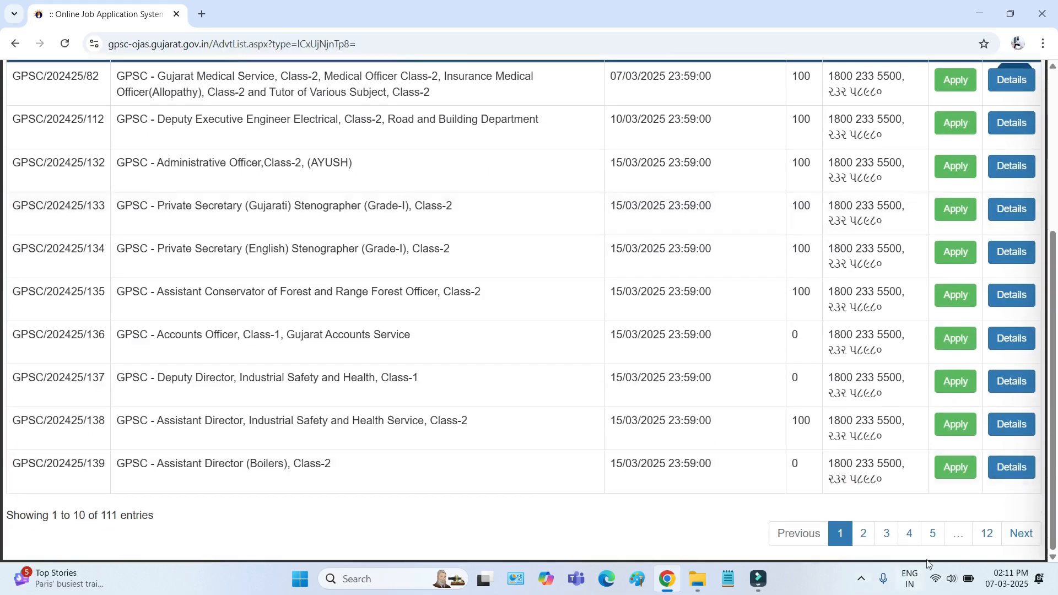
left_click(987, 533)
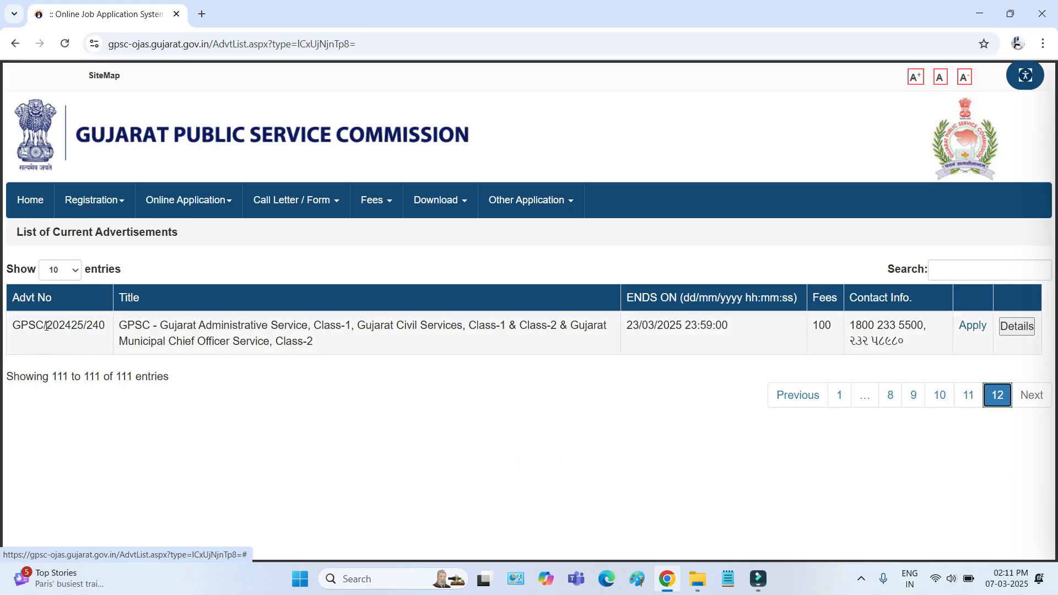
left_click_drag(46, 326, 491, 326)
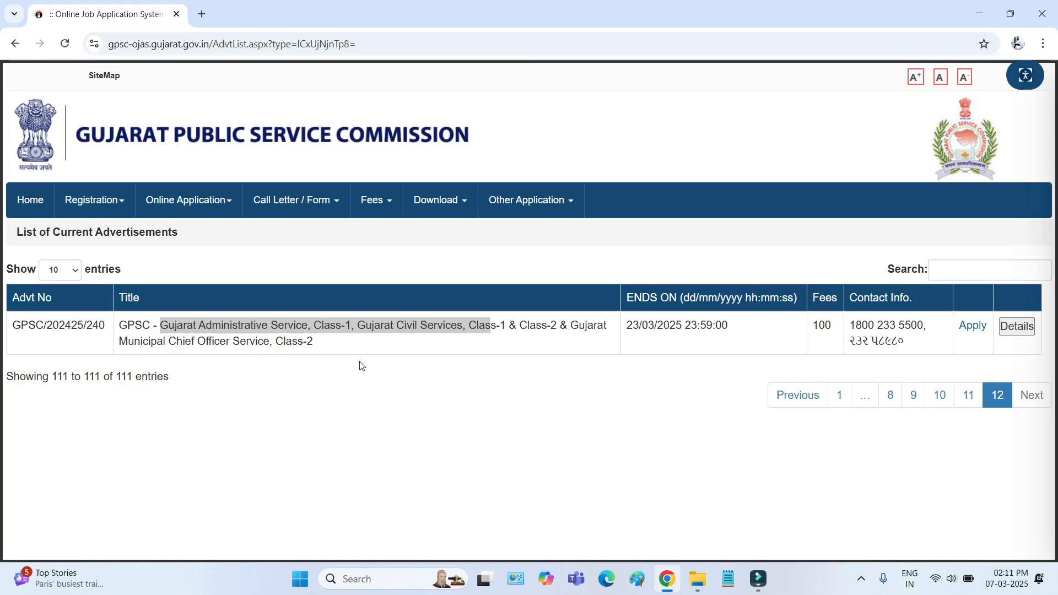
left_click(1015, 333)
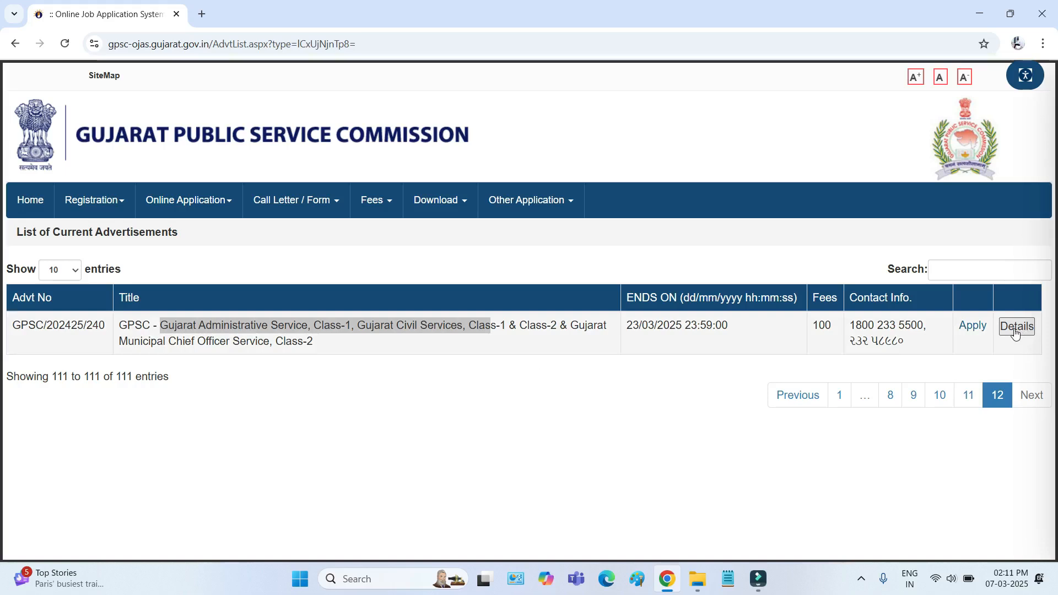
left_click(971, 330)
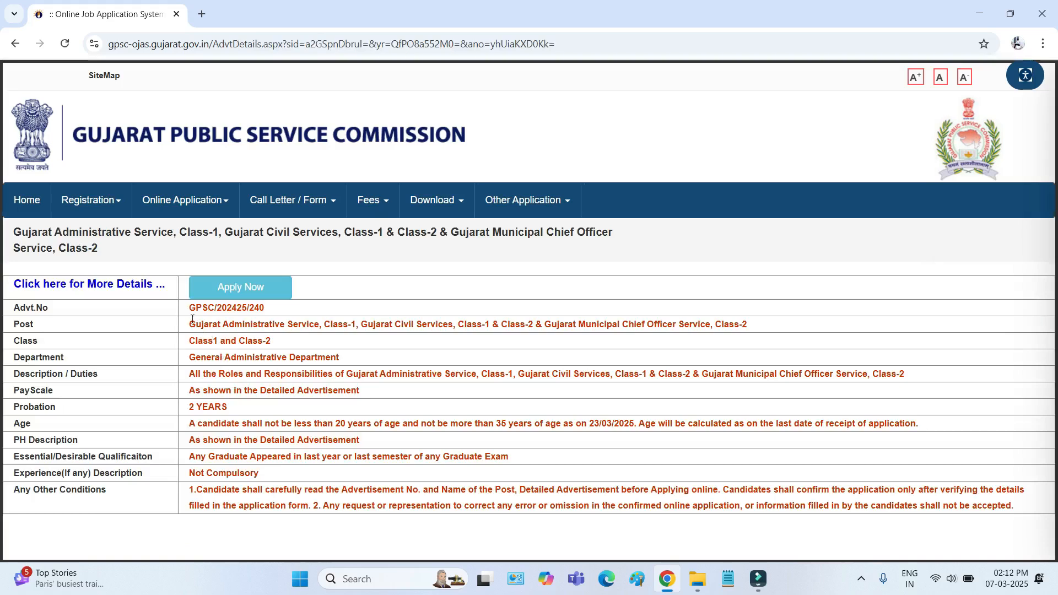
- Review the advertisement details, start applying with the One Time Registration step skipped, and accept the notice about checking the form
left_click_drag(191, 319, 334, 502)
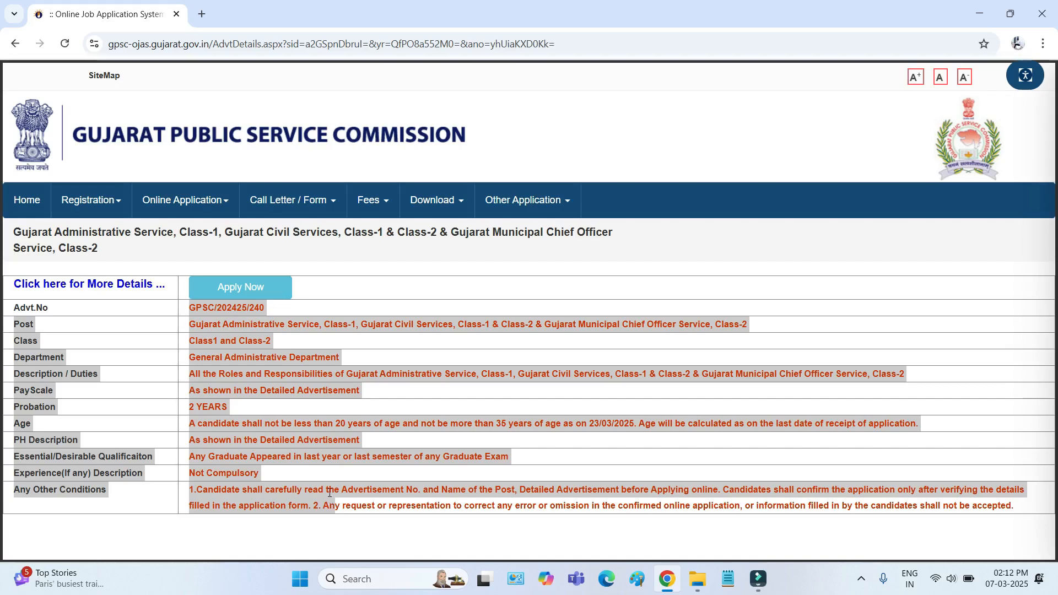
left_click(235, 290)
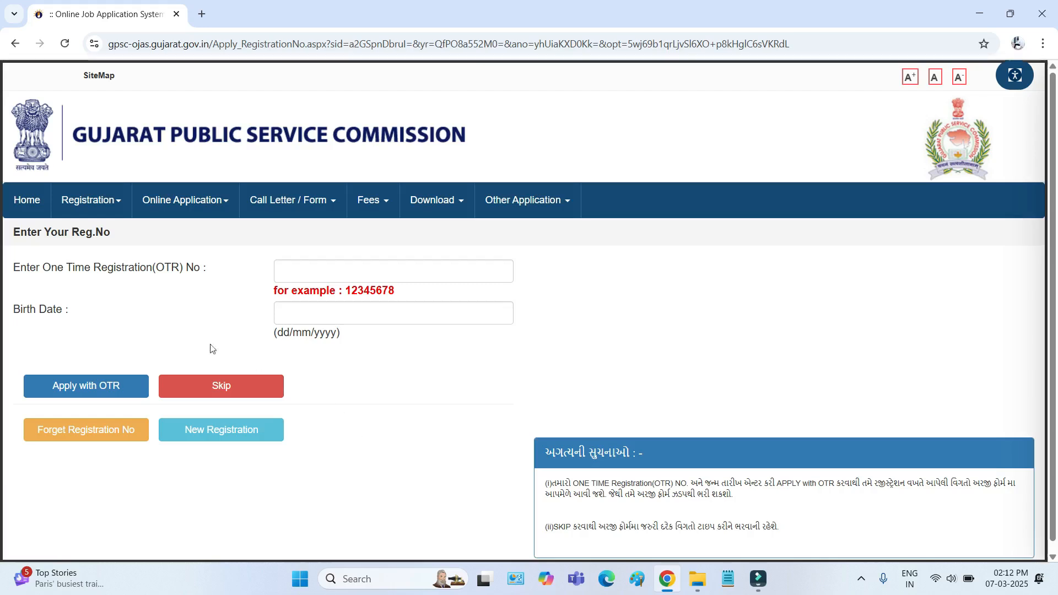
left_click_drag(55, 265, 147, 268)
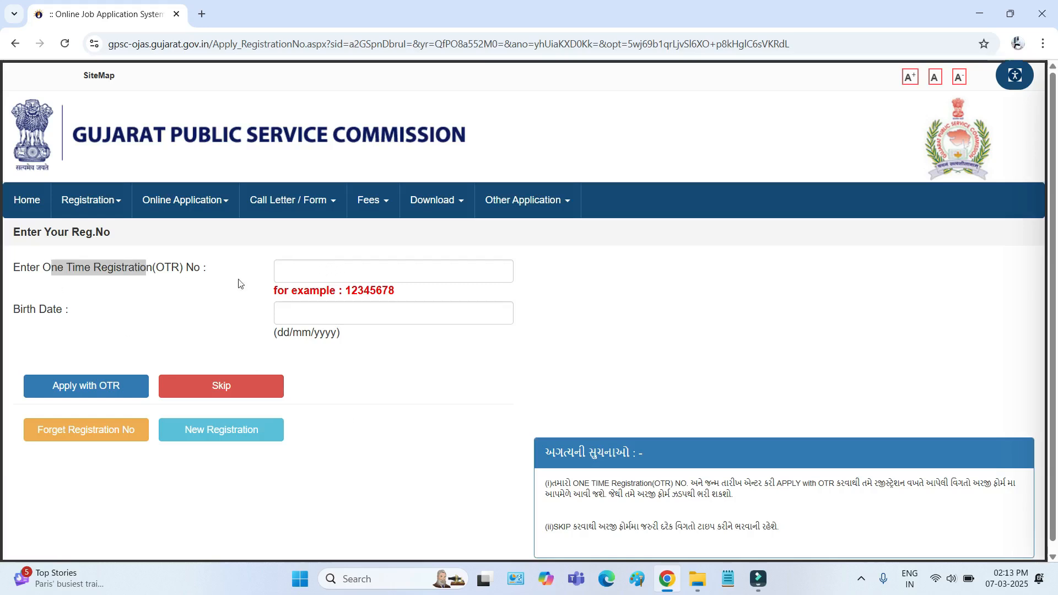
left_click_drag(19, 309, 63, 309)
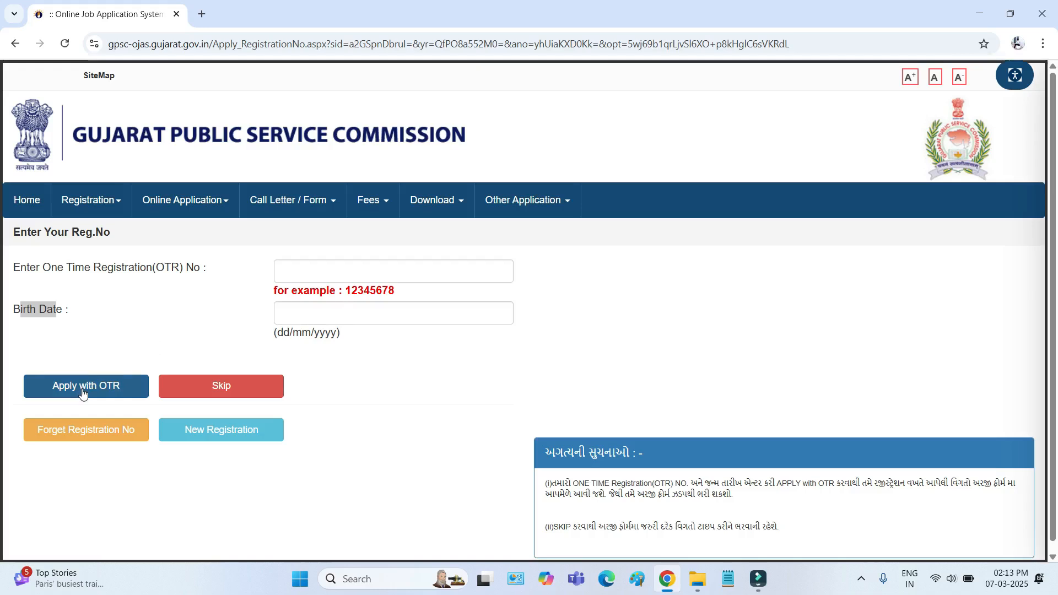
left_click(224, 392)
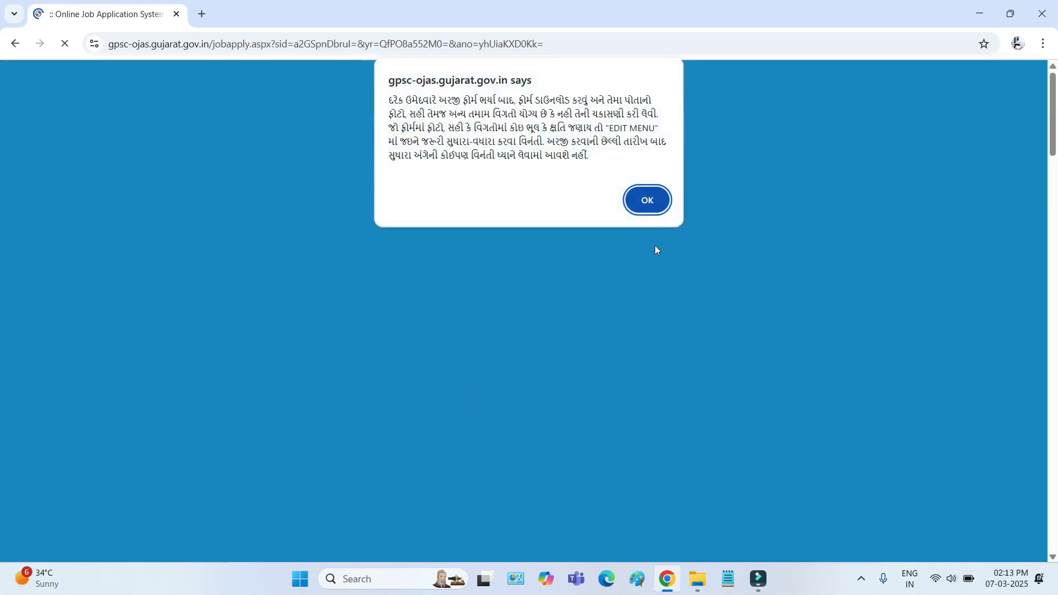
left_click(650, 201)
- Look through the sections of the application form and read the note on special characters, mandatory fields and birth date limits
scroll(679, 335, "down", 15)
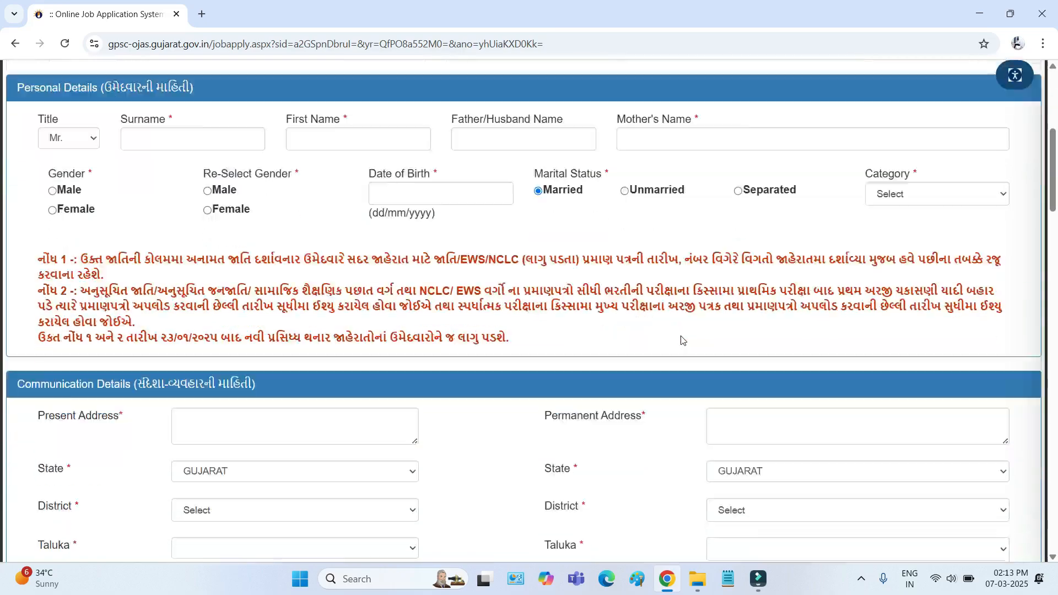
scroll(680, 342, "down", 12)
scroll(665, 365, "up", 19)
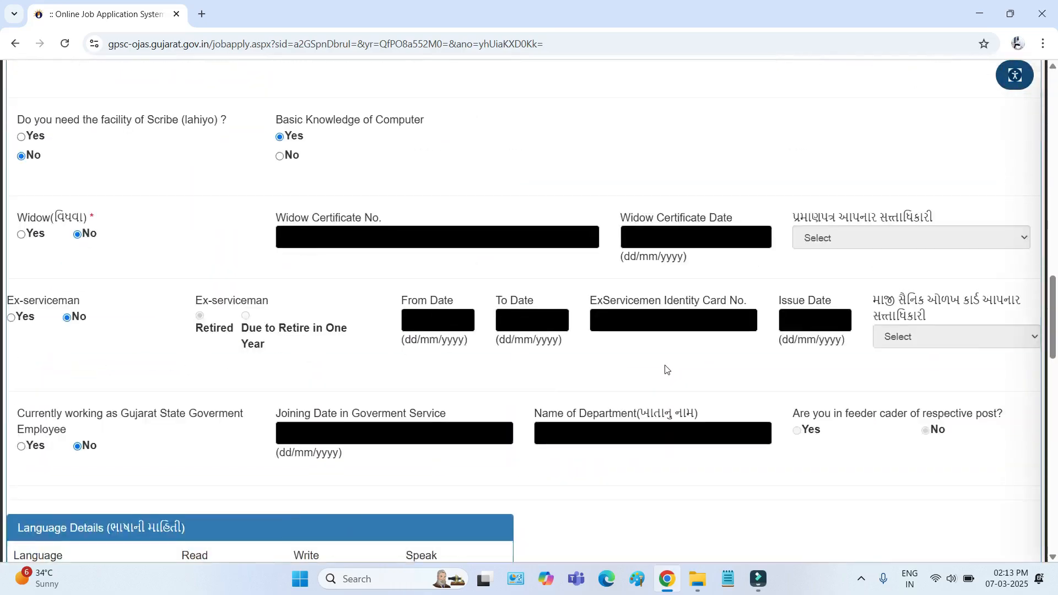
scroll(666, 370, "up", 15)
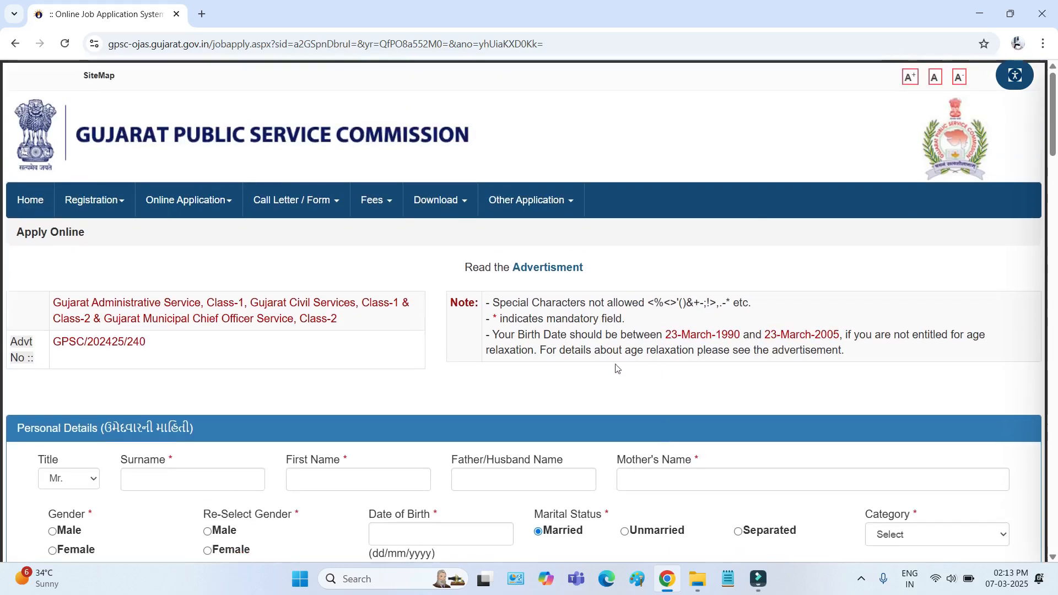
left_click_drag(495, 302, 857, 359)
- Review the Personal Details fields from title and names through gender and date of birth to marital status
scroll(745, 411, "down", 5)
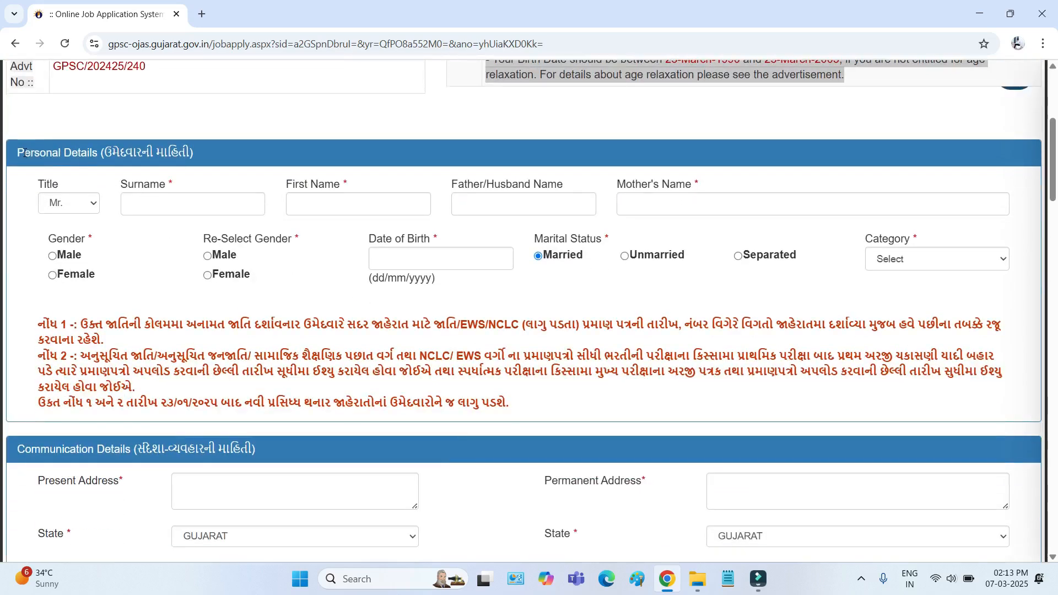
left_click_drag(25, 155, 137, 157)
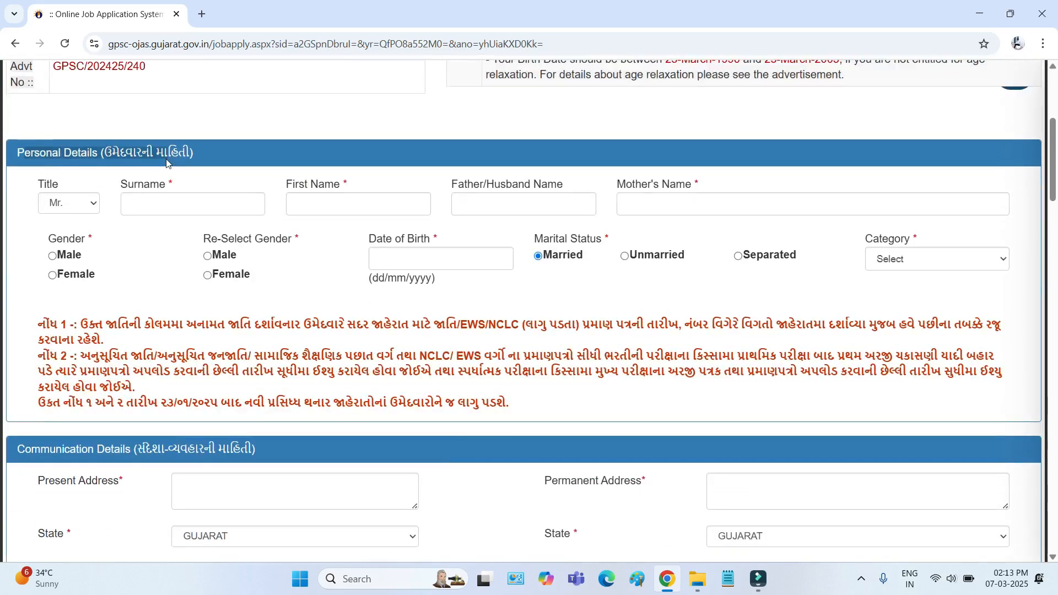
left_click_drag(44, 184, 60, 185)
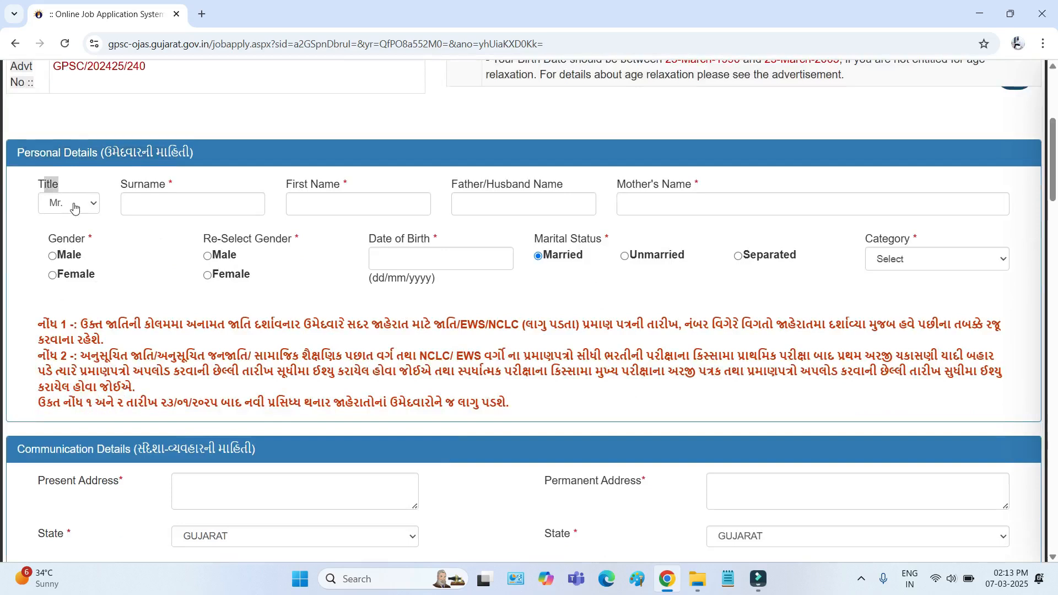
left_click(73, 207)
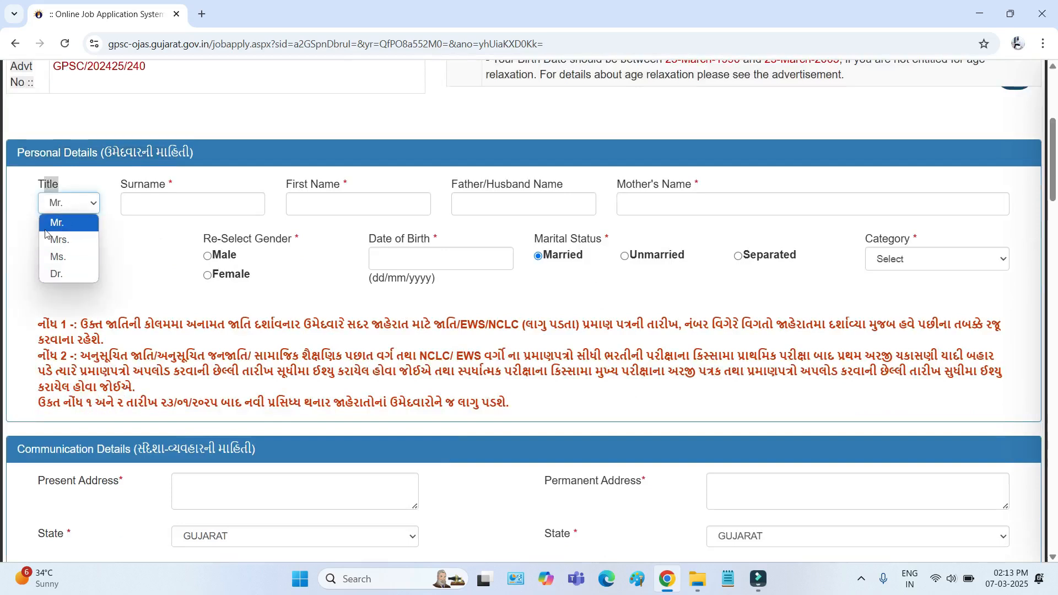
left_click_drag(123, 182, 177, 186)
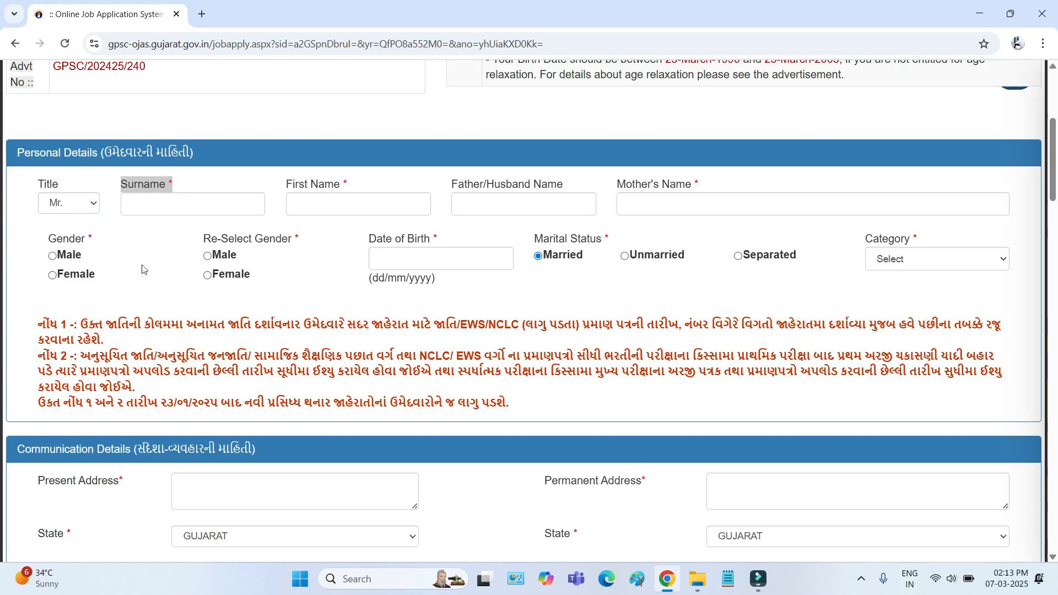
left_click_drag(286, 185, 316, 200)
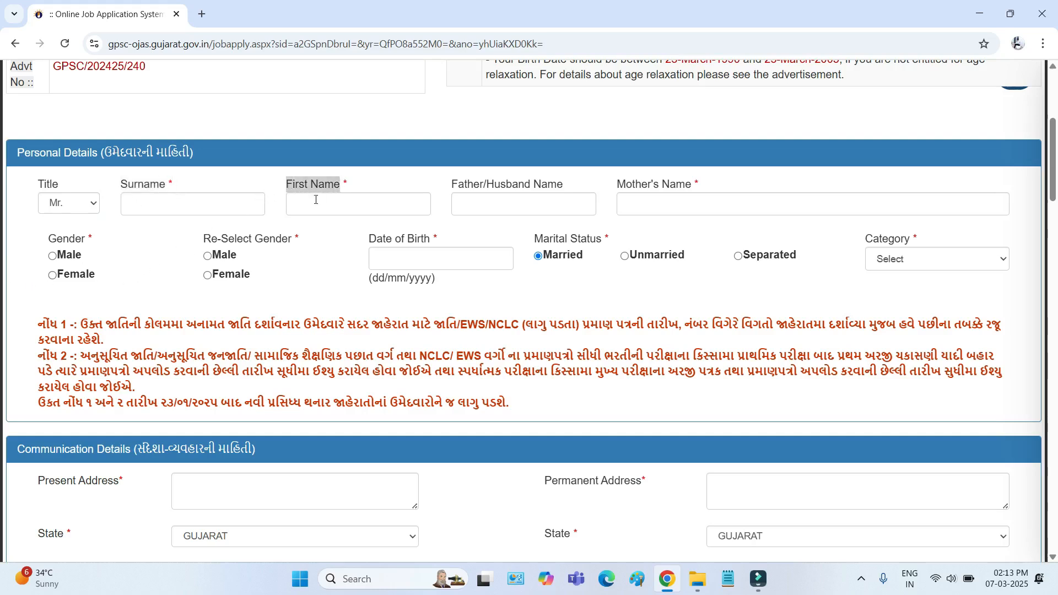
left_click_drag(456, 184, 555, 188)
left_click_drag(663, 186, 620, 220)
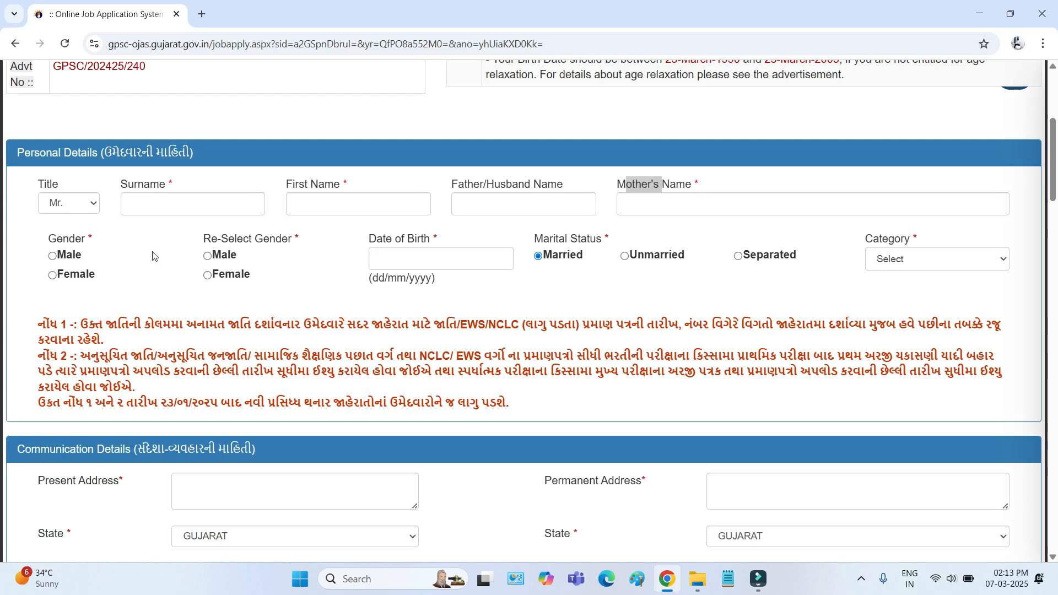
left_click_drag(54, 239, 88, 239)
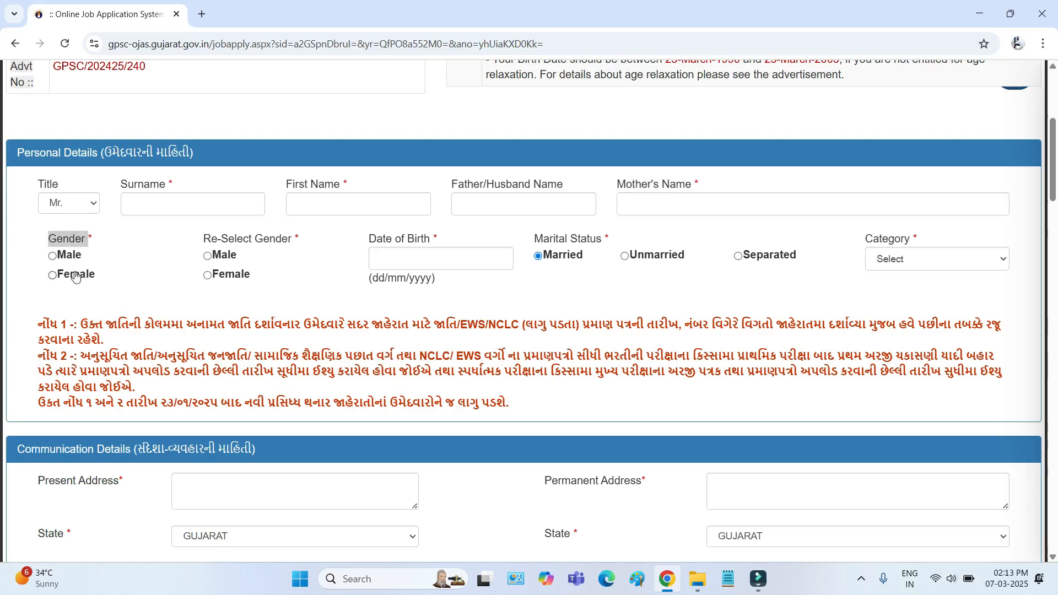
left_click_drag(210, 238, 263, 238)
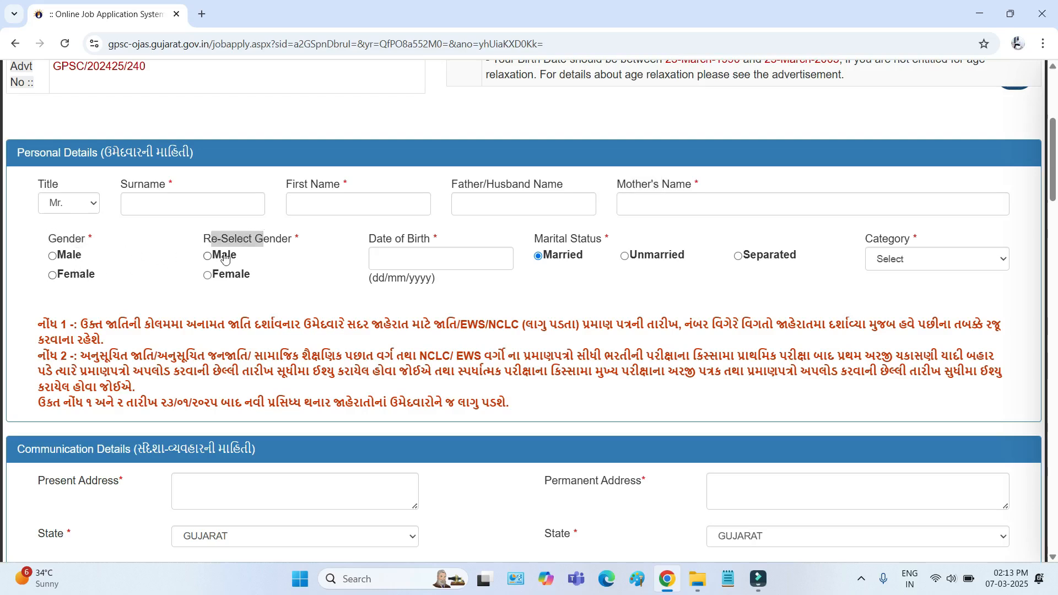
left_click_drag(367, 238, 431, 238)
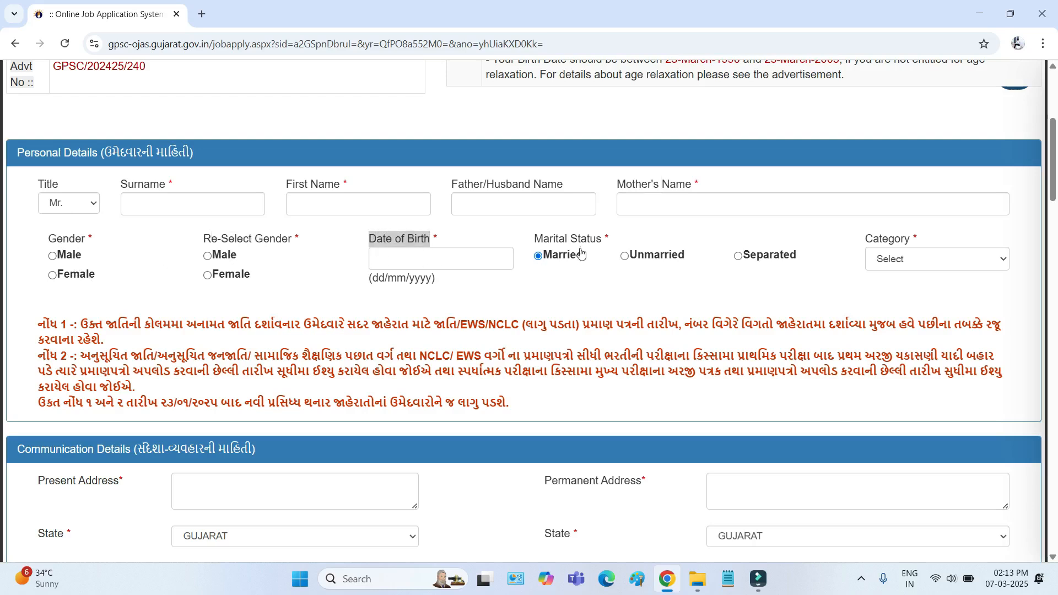
left_click_drag(535, 239, 608, 239)
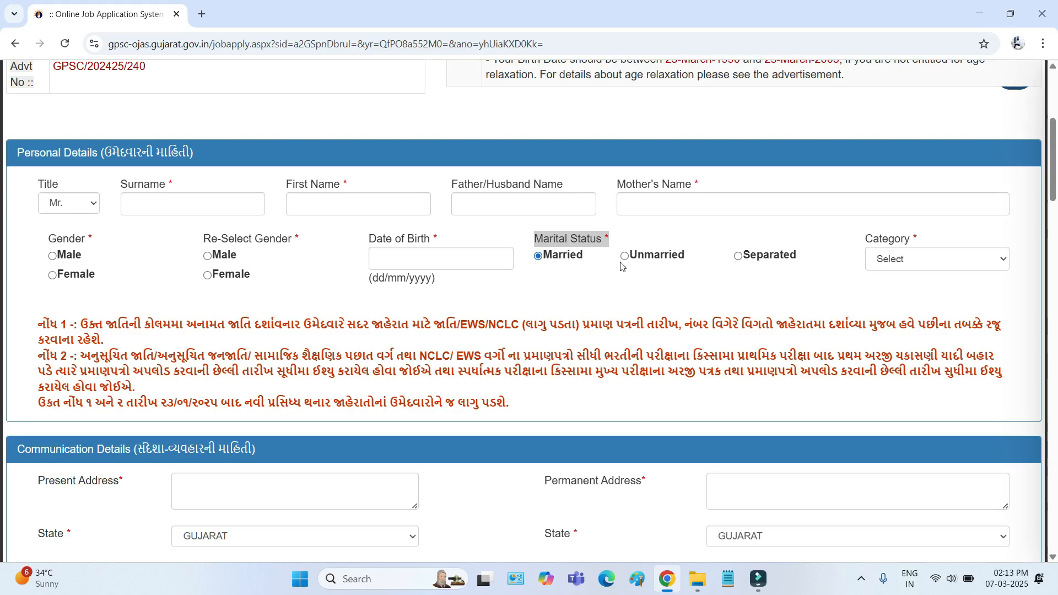
- Set the applicant's category to SEBC in the Personal Details section
left_click(917, 267)
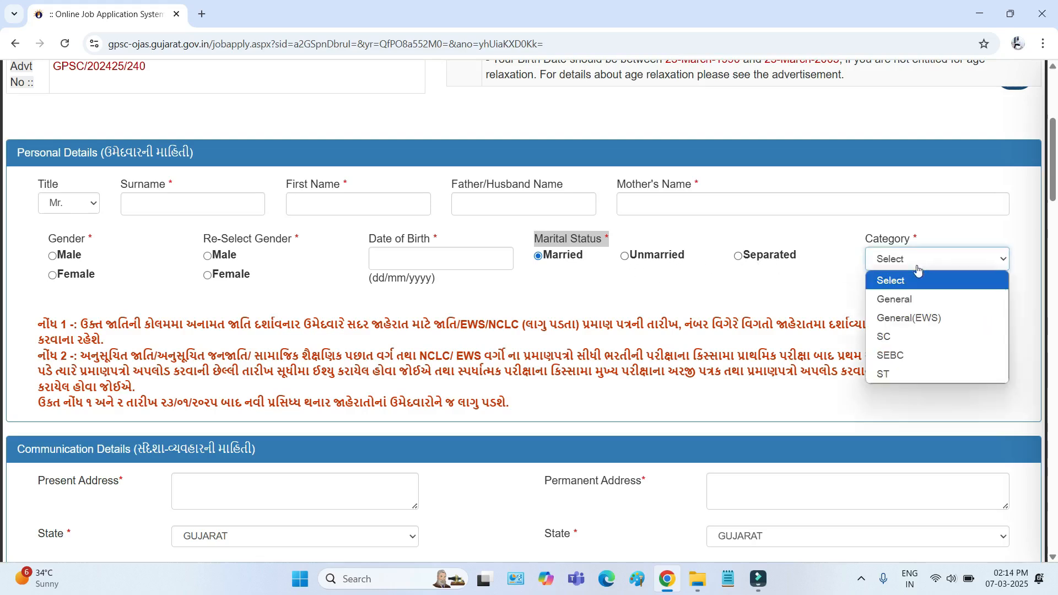
left_click(912, 353)
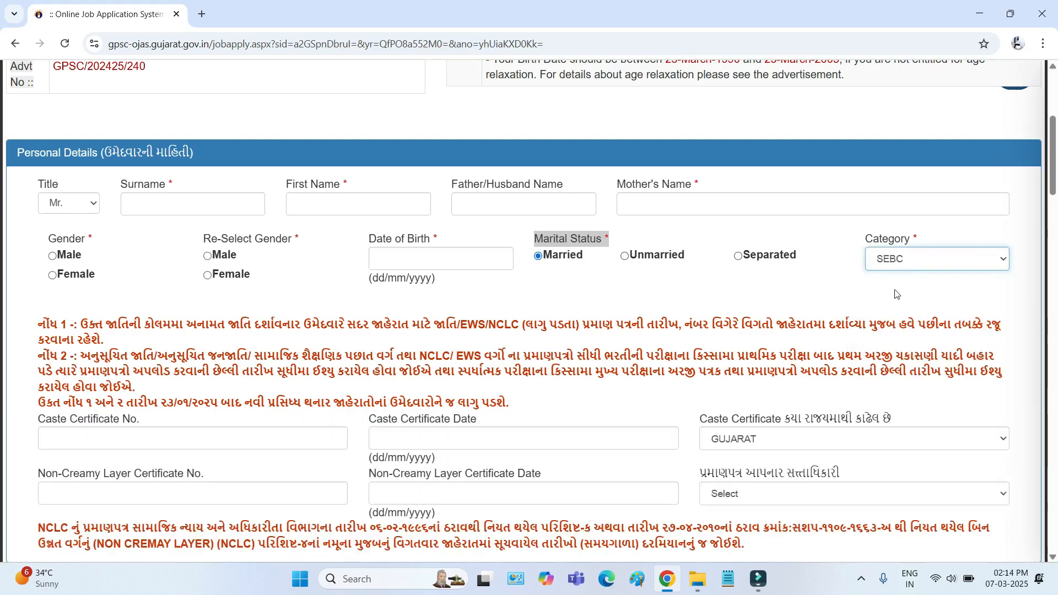
- Examine the caste certificate number and date fields and the list of issuing states, without changing the state
scroll(896, 295, "down", 1)
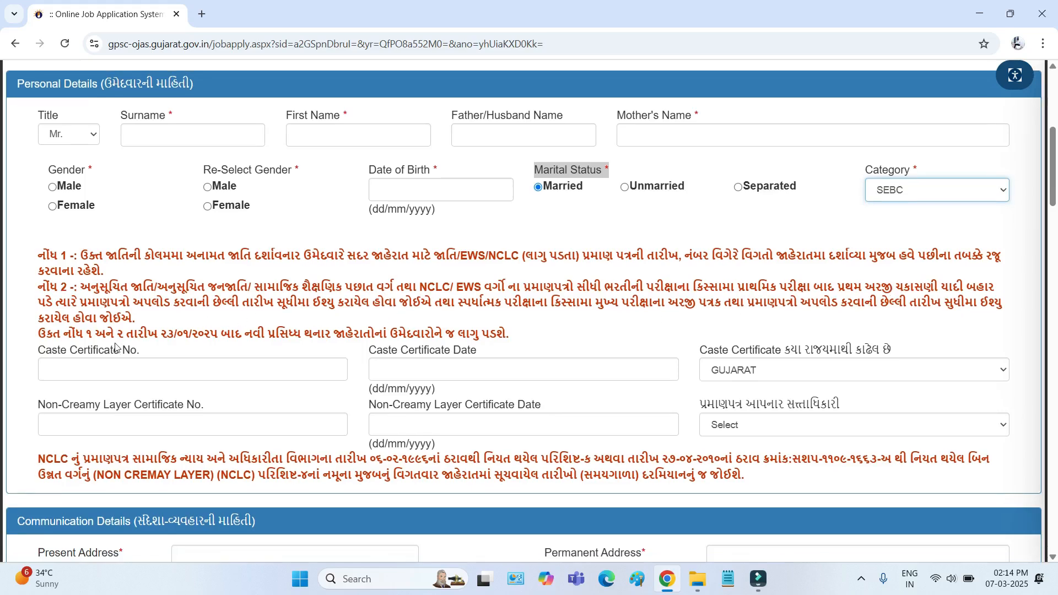
left_click_drag(44, 350, 119, 350)
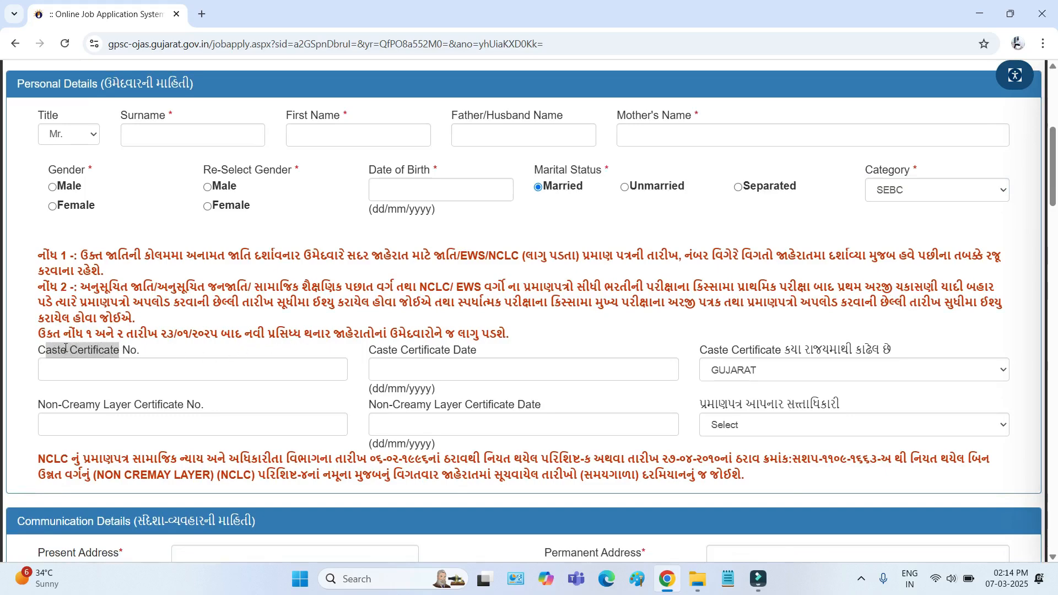
left_click(49, 367)
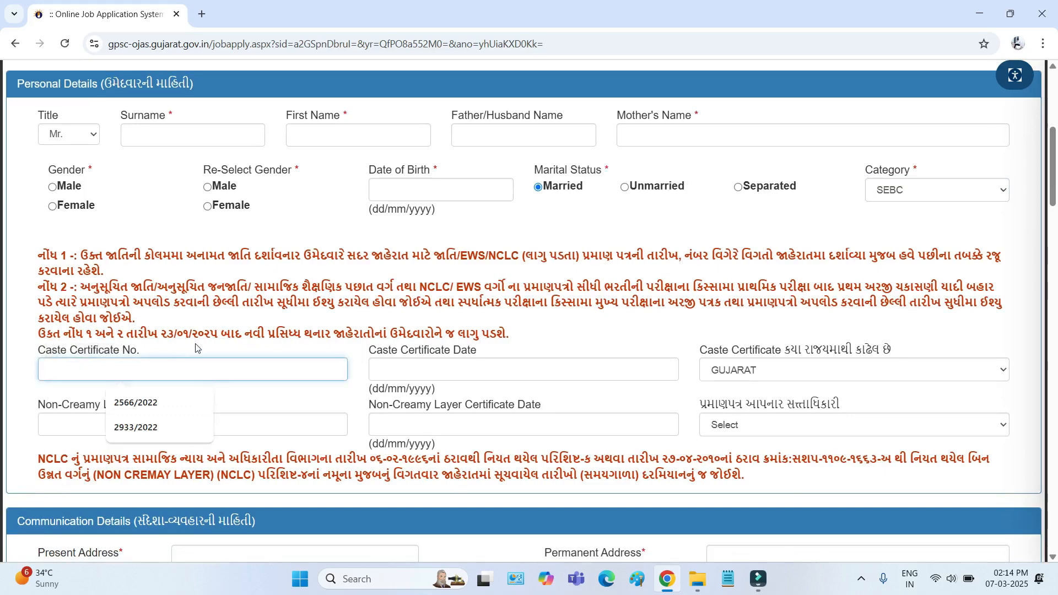
left_click(384, 347)
left_click_drag(375, 349, 471, 349)
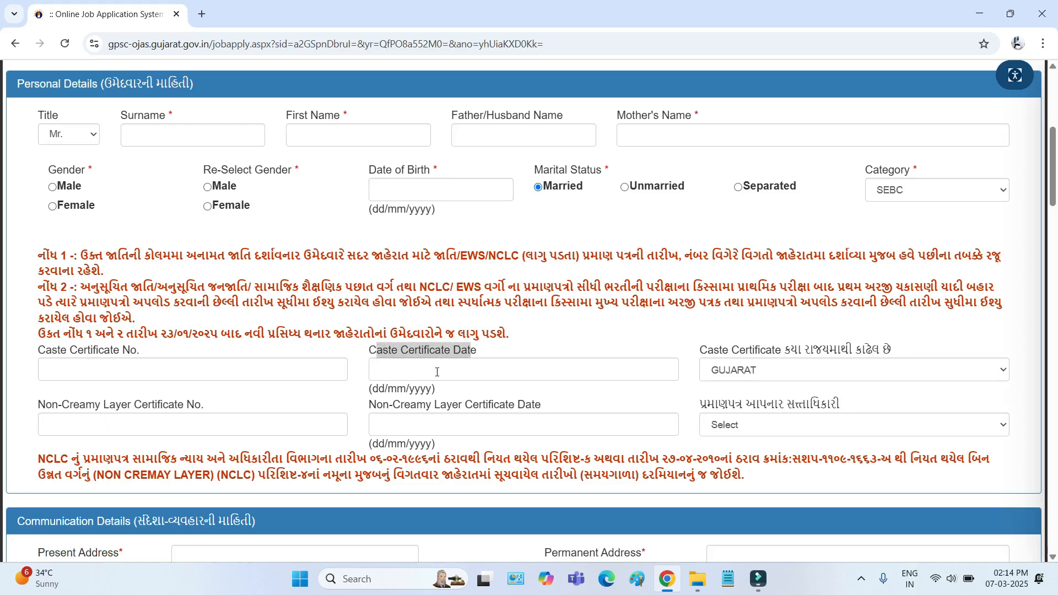
left_click(828, 374)
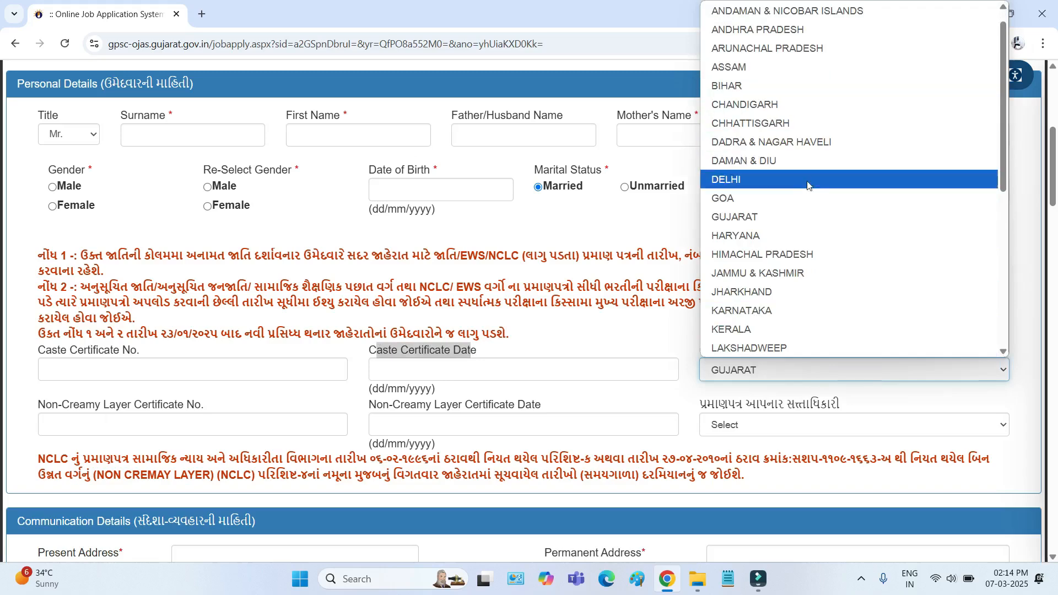
left_click(634, 238)
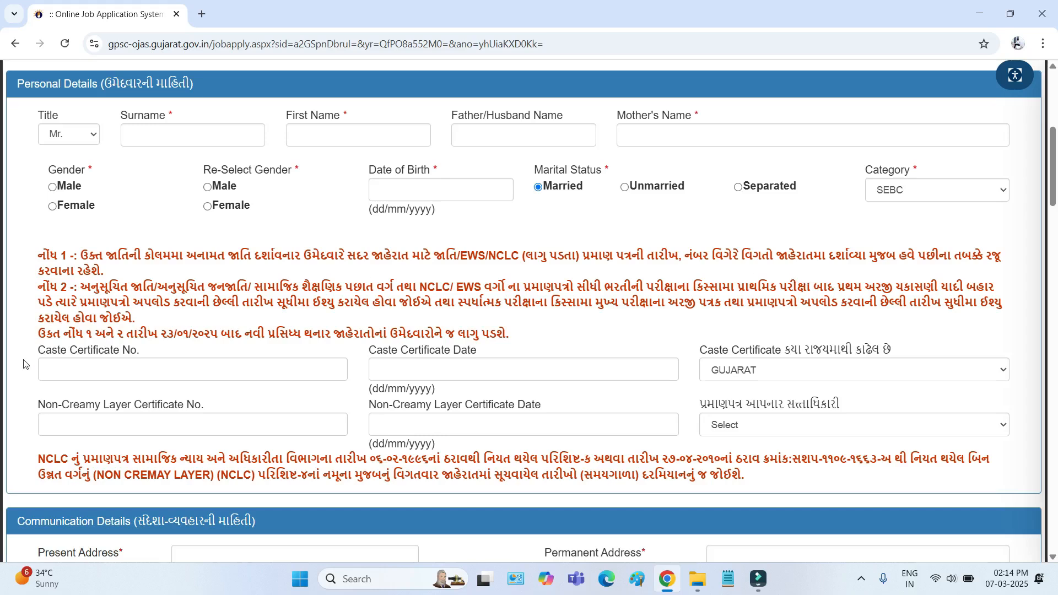
- Review the Non-Creamy Layer certificate number and date fields and the issuing authority choice in Personal Details
left_click_drag(38, 405, 214, 408)
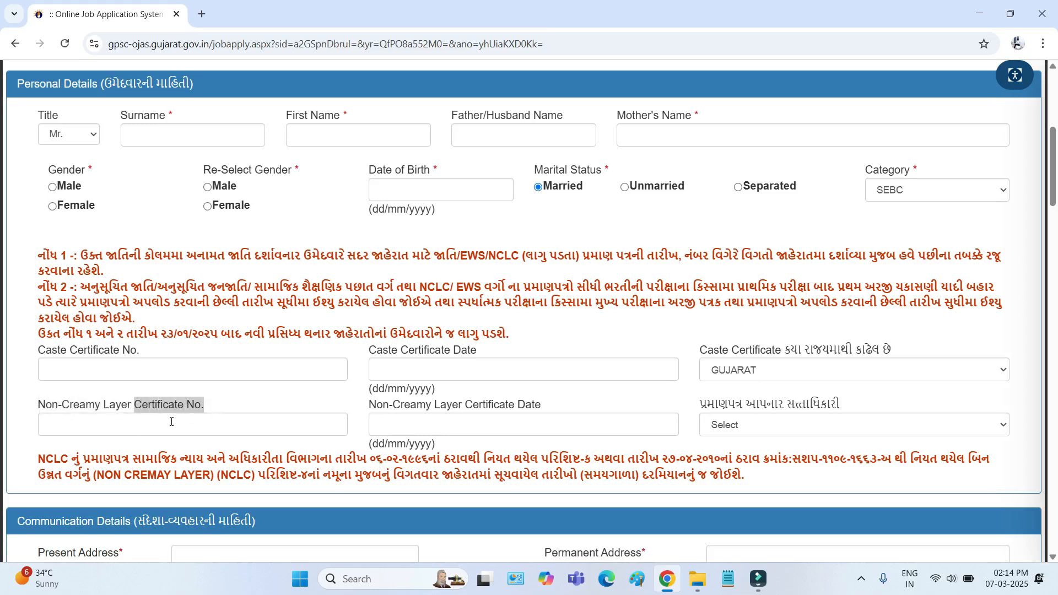
left_click_drag(383, 406, 492, 417)
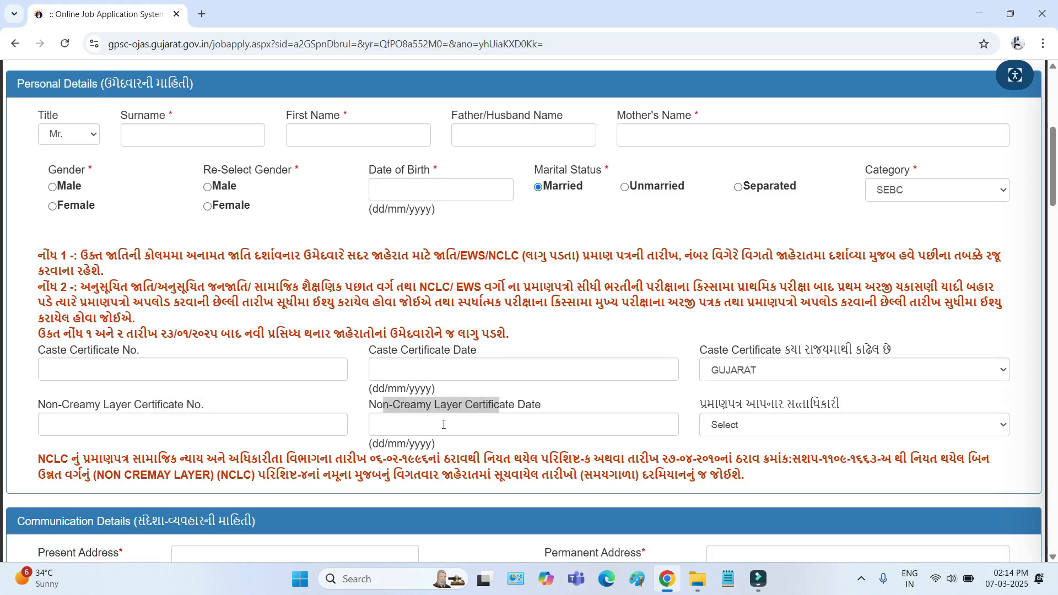
left_click(724, 429)
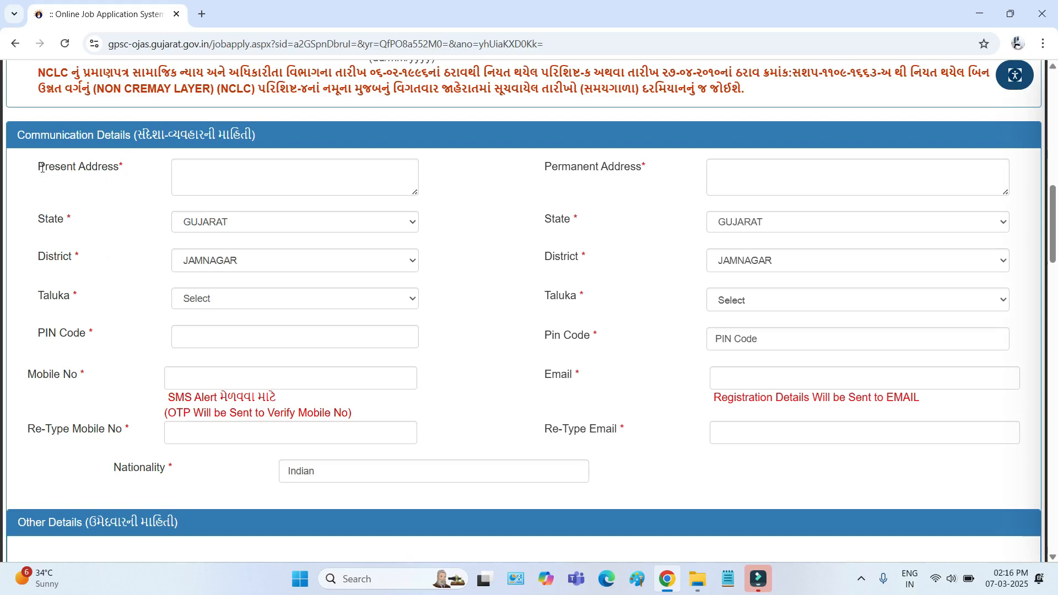
- Examine the present address fields, including the district and taluka choices and the PIN code, without changing any selection
left_click_drag(42, 167, 106, 171)
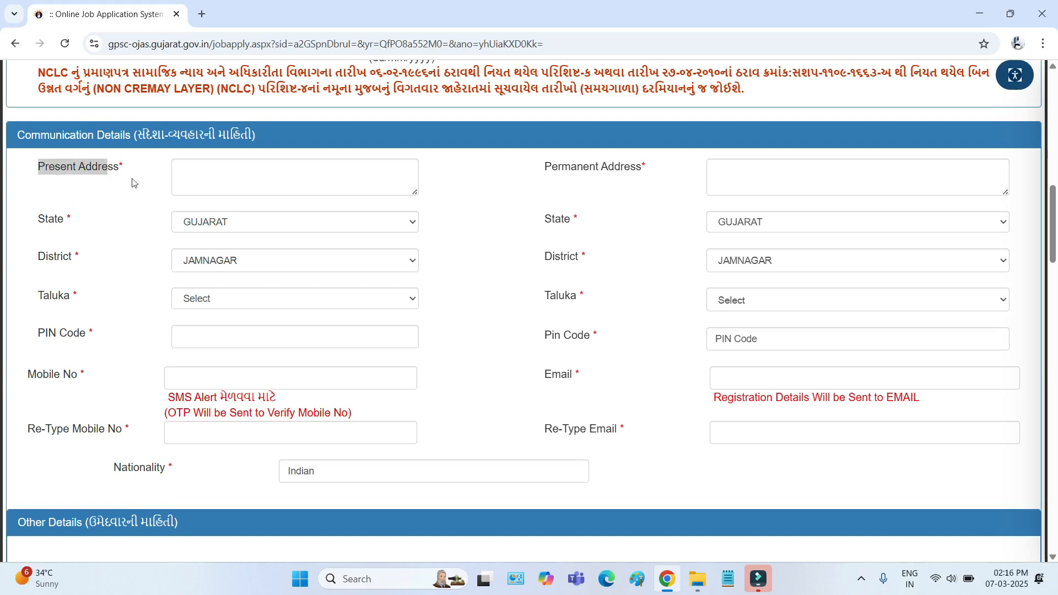
left_click(247, 180)
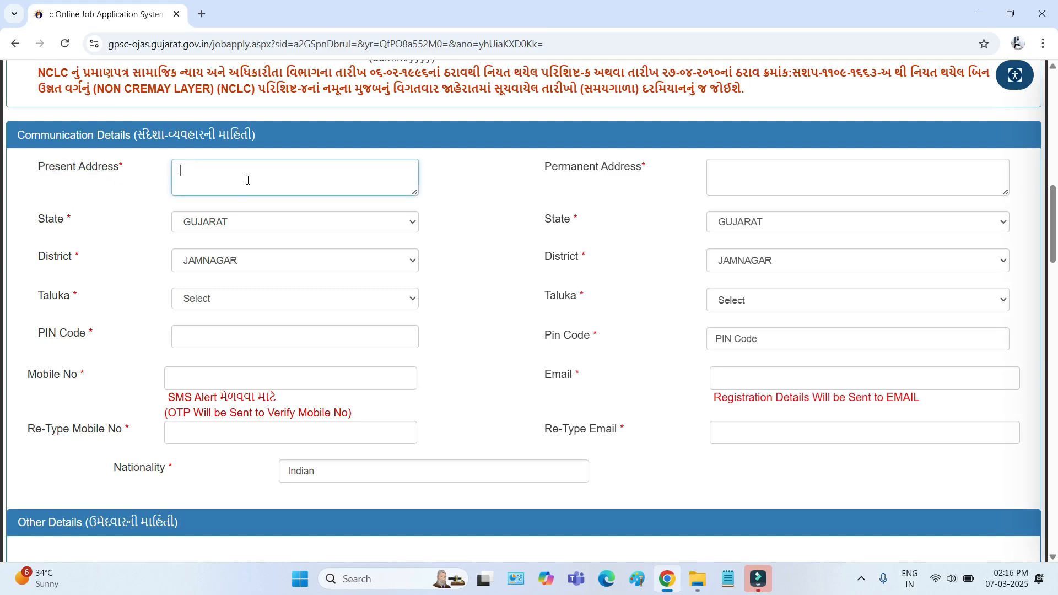
left_click(223, 222)
left_click(223, 222)
left_click(212, 271)
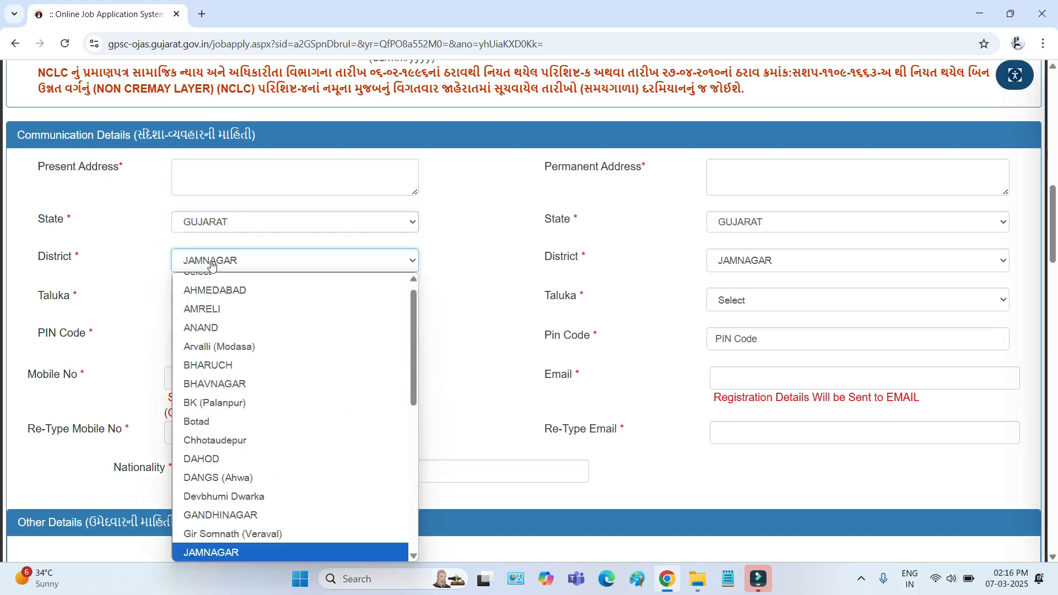
left_click(212, 271)
left_click(206, 300)
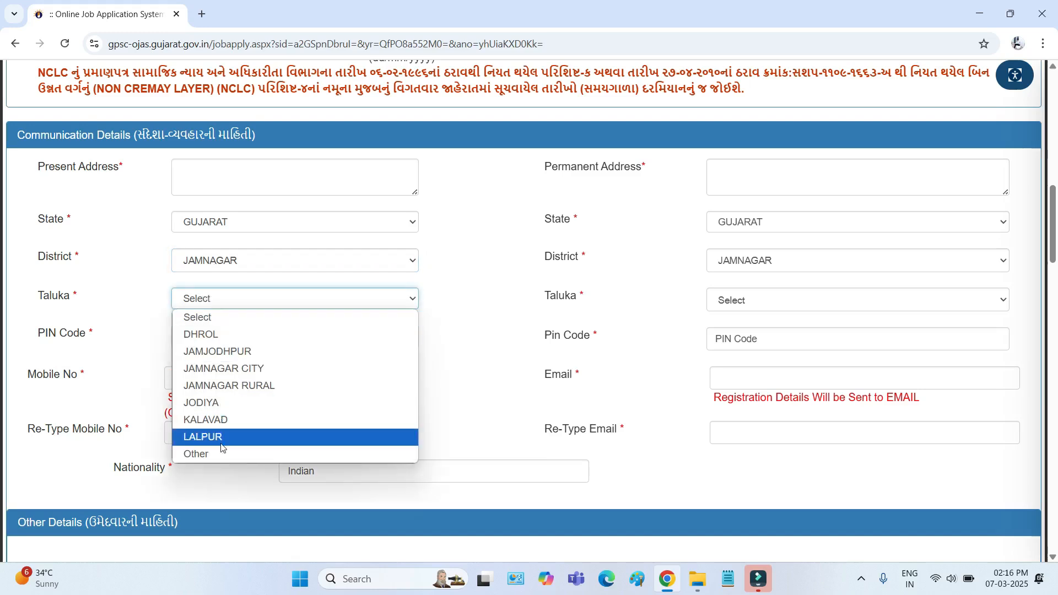
left_click(190, 301)
left_click_drag(40, 334, 128, 342)
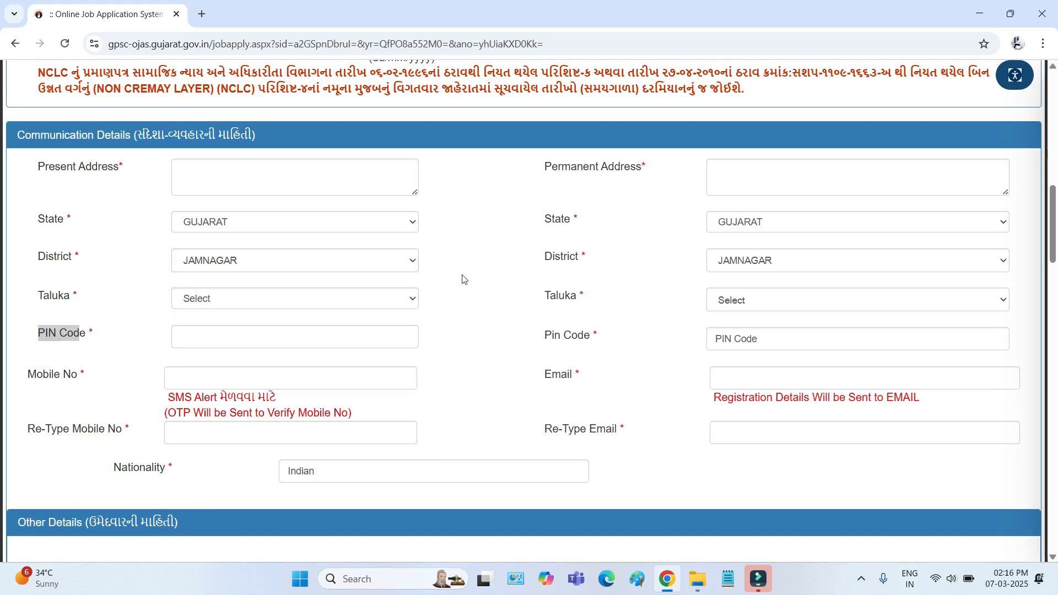
- Examine the permanent address fields from address, state and district to taluka and PIN code, keeping their selections
left_click(539, 172)
left_click_drag(642, 168, 550, 169)
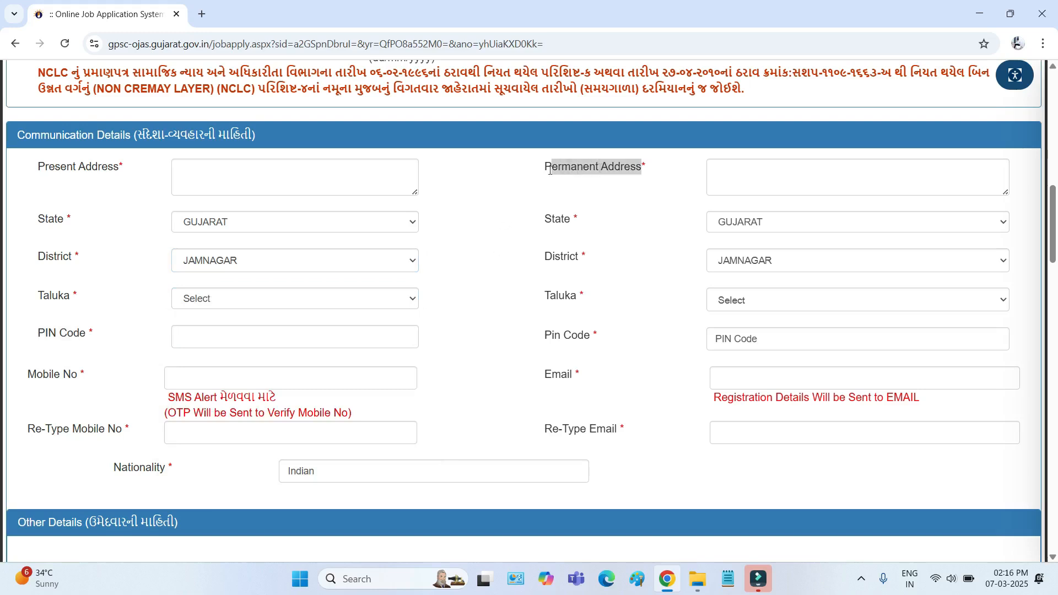
left_click(553, 170)
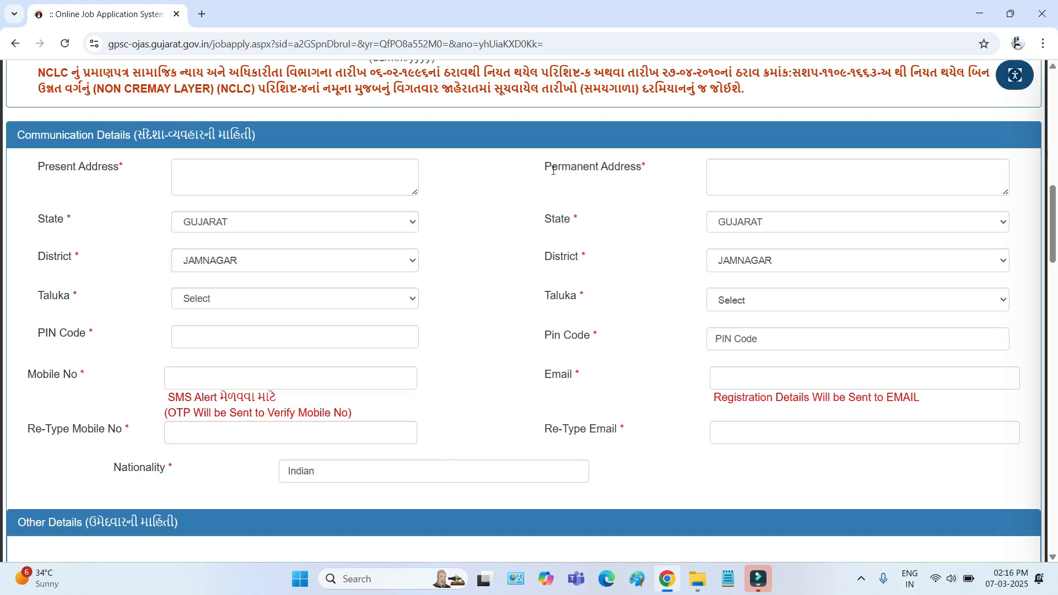
left_click(759, 223)
left_click(659, 251)
left_click(714, 263)
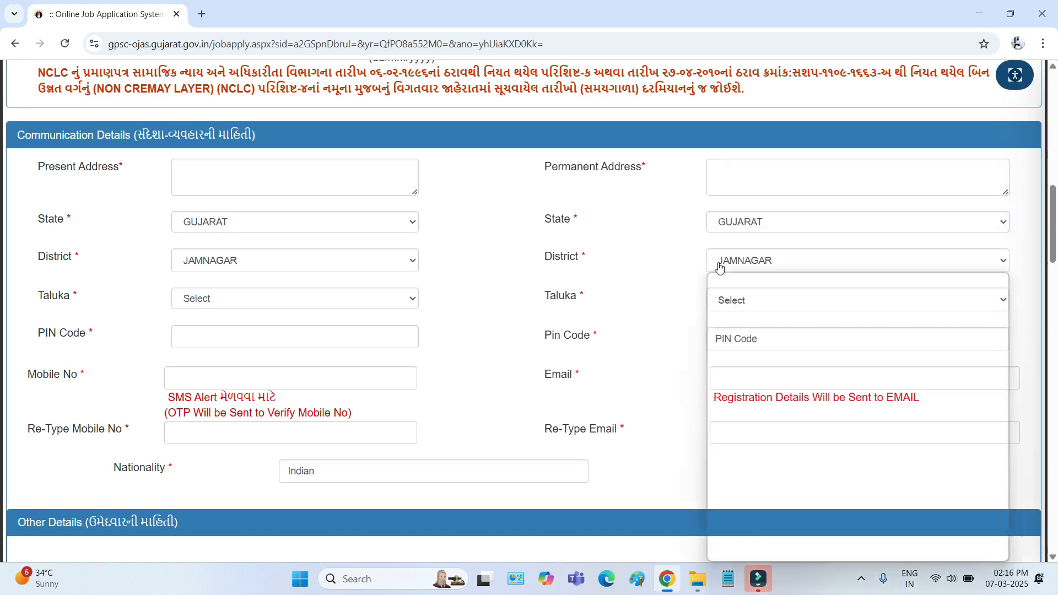
left_click(682, 305)
left_click(736, 309)
left_click(664, 305)
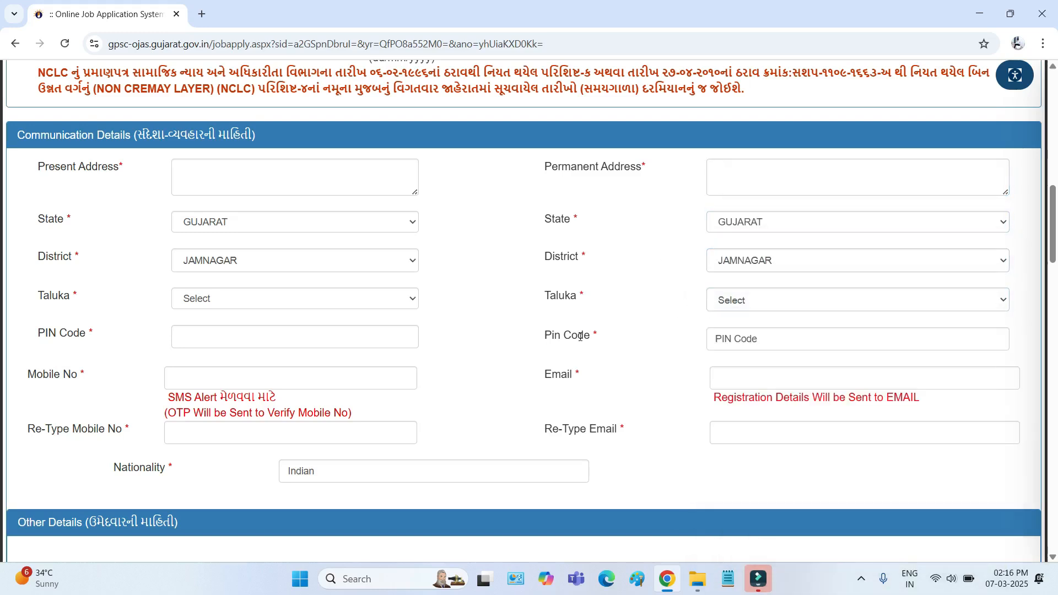
left_click_drag(528, 344, 604, 340)
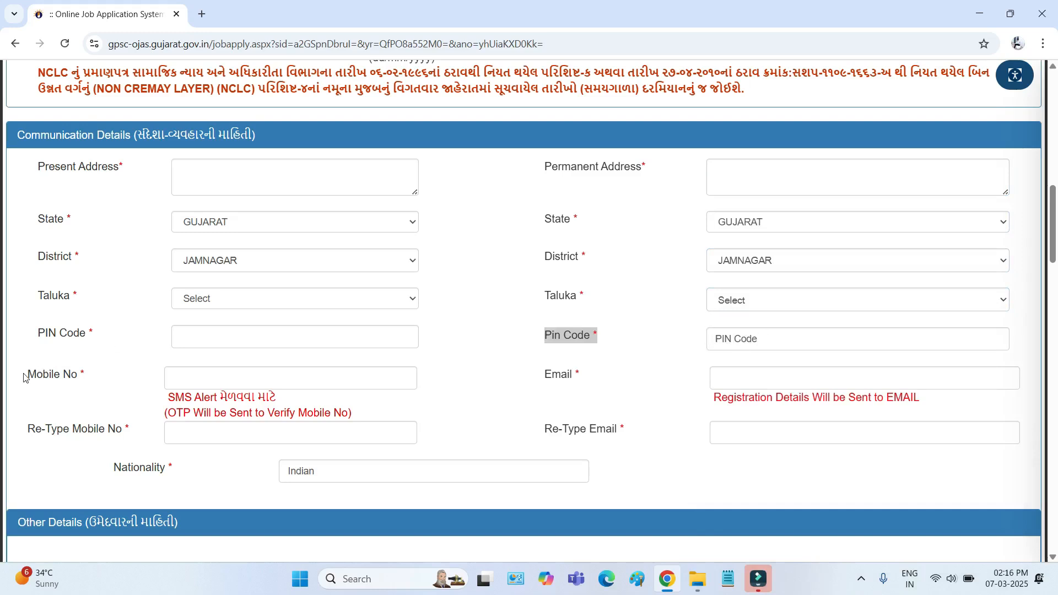
- Review the mobile number and email fields, their re-type fields and the nationality in Communication Details
left_click_drag(25, 374, 84, 373)
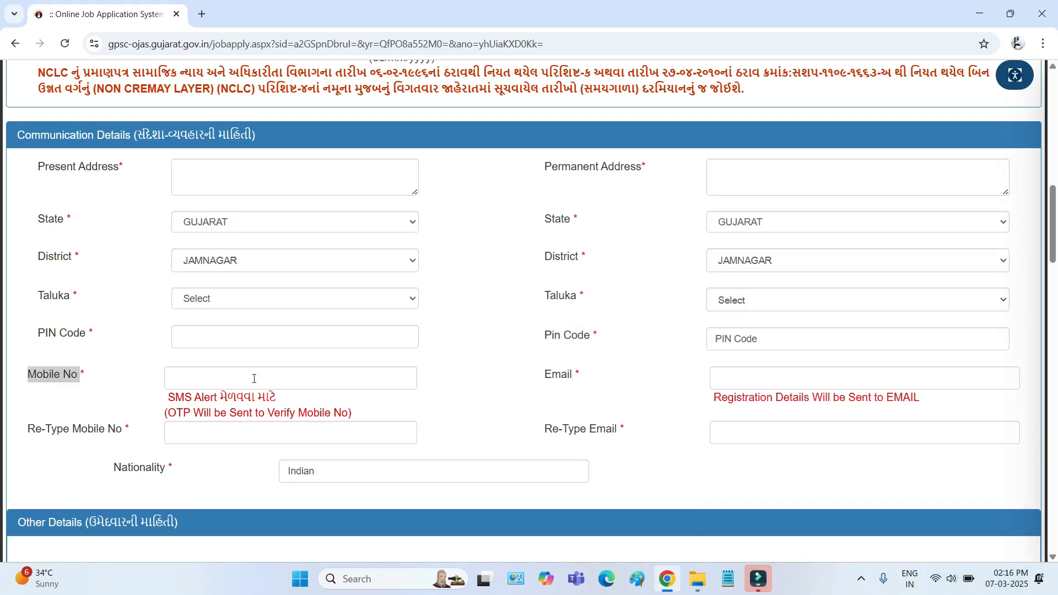
left_click_drag(30, 431, 104, 426)
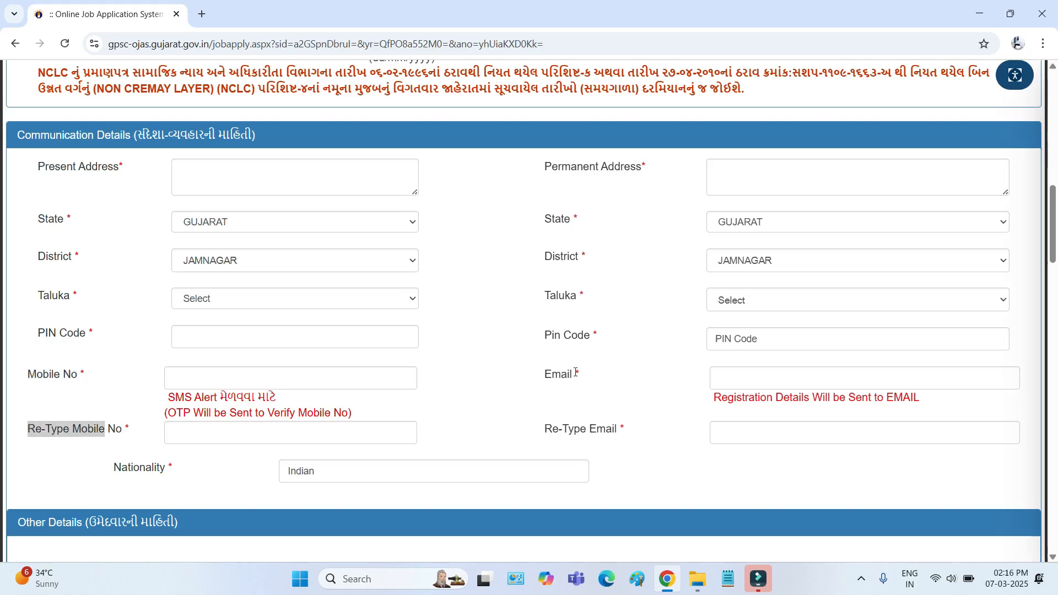
left_click_drag(542, 378, 661, 380)
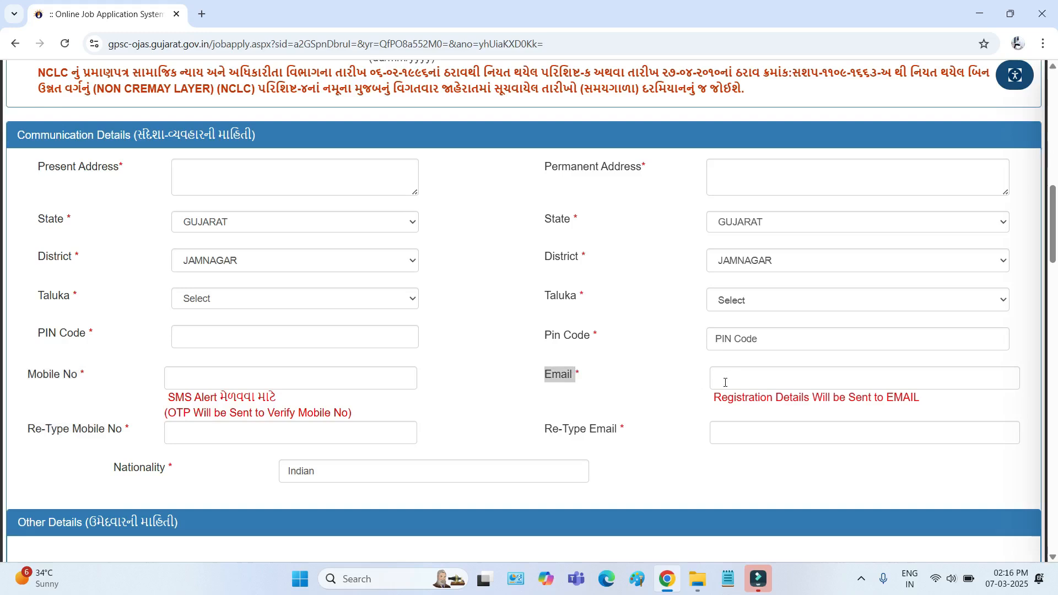
left_click_drag(546, 433, 624, 430)
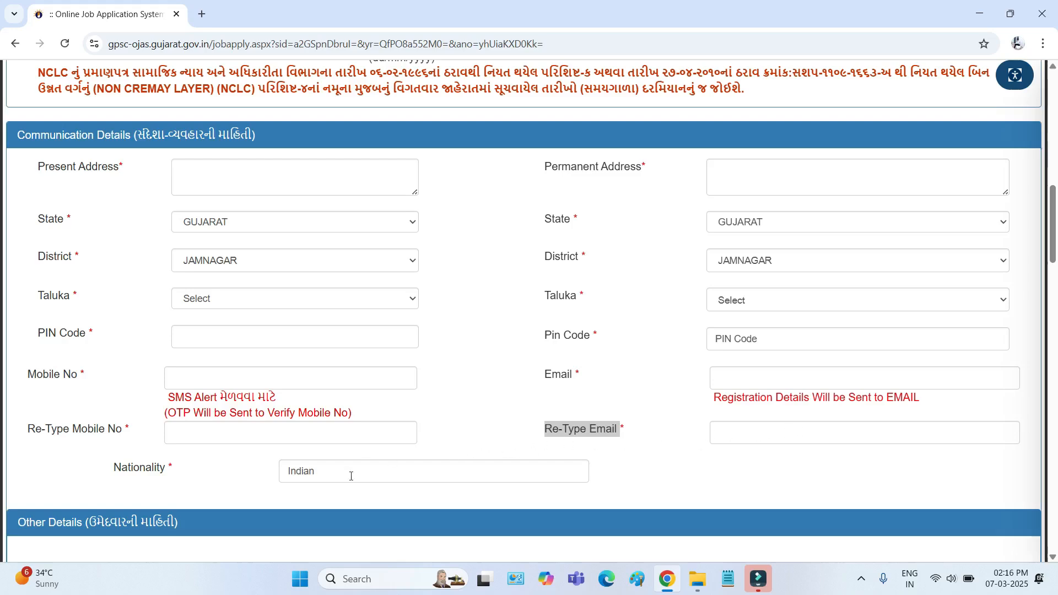
left_click_drag(324, 473, 280, 472)
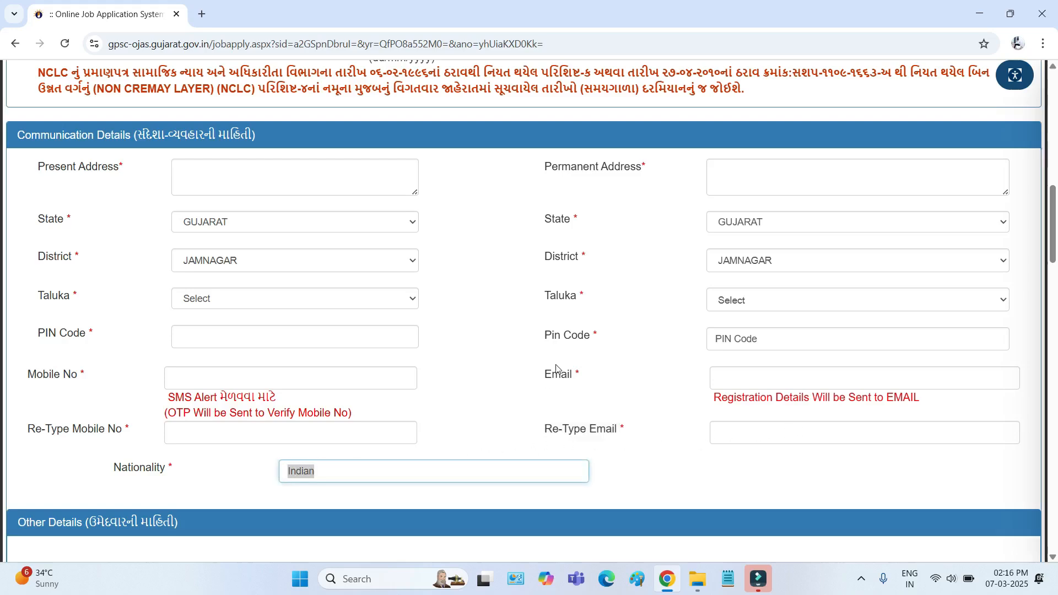
- Review the Person with Disability question in Other Details and look through the list of disability types
scroll(553, 361, "down", 5)
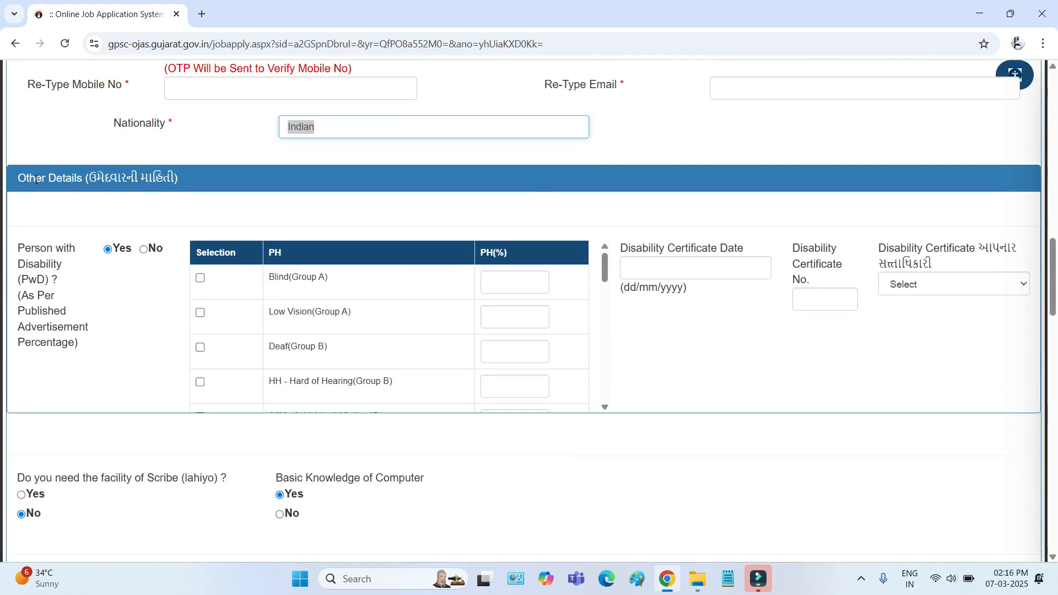
left_click(20, 167)
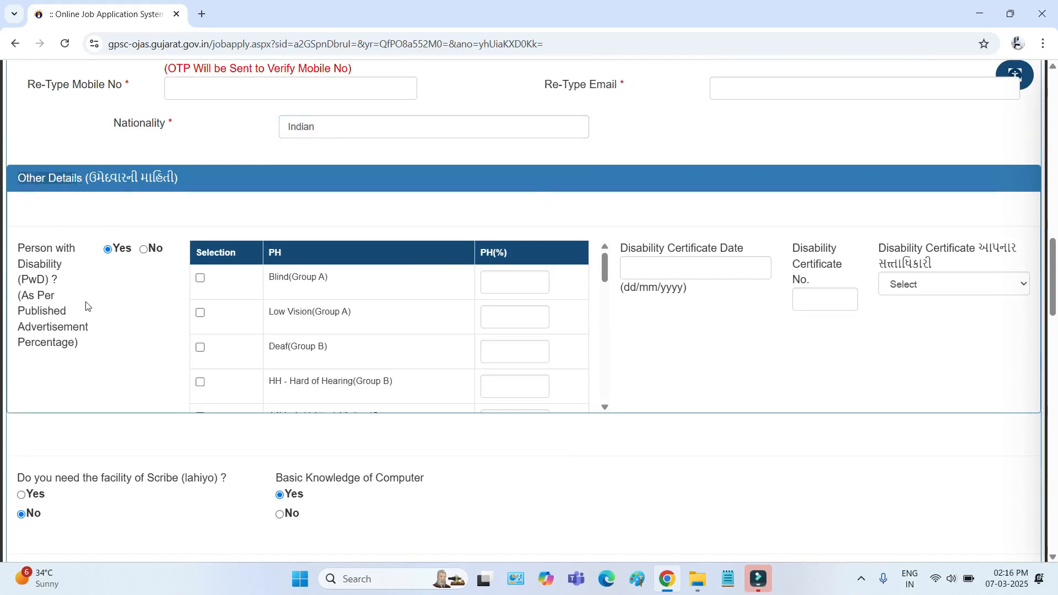
left_click_drag(15, 252, 67, 321)
left_click(77, 360)
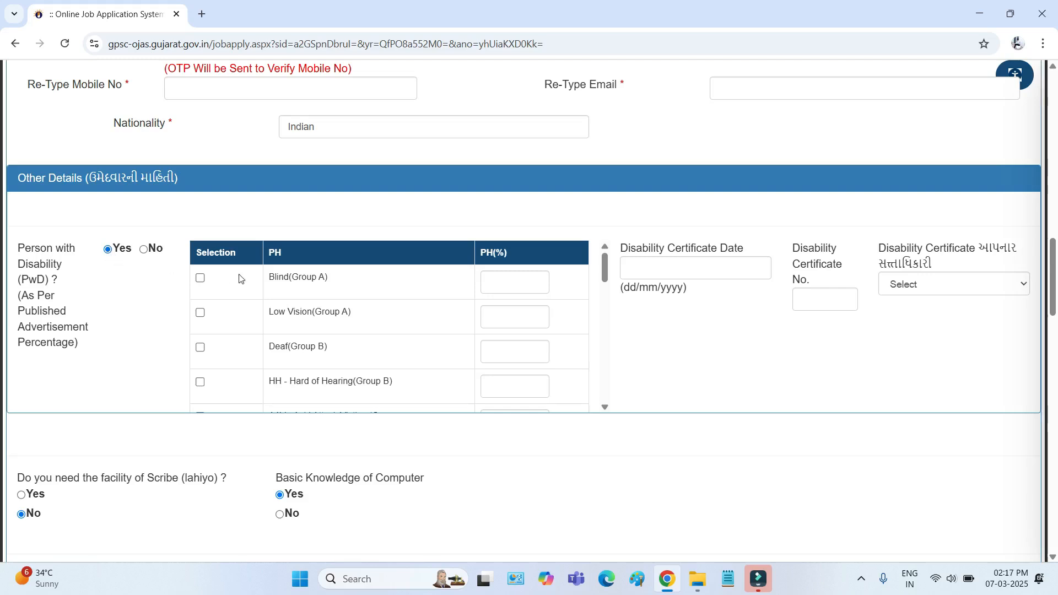
scroll(294, 281, "down", 7)
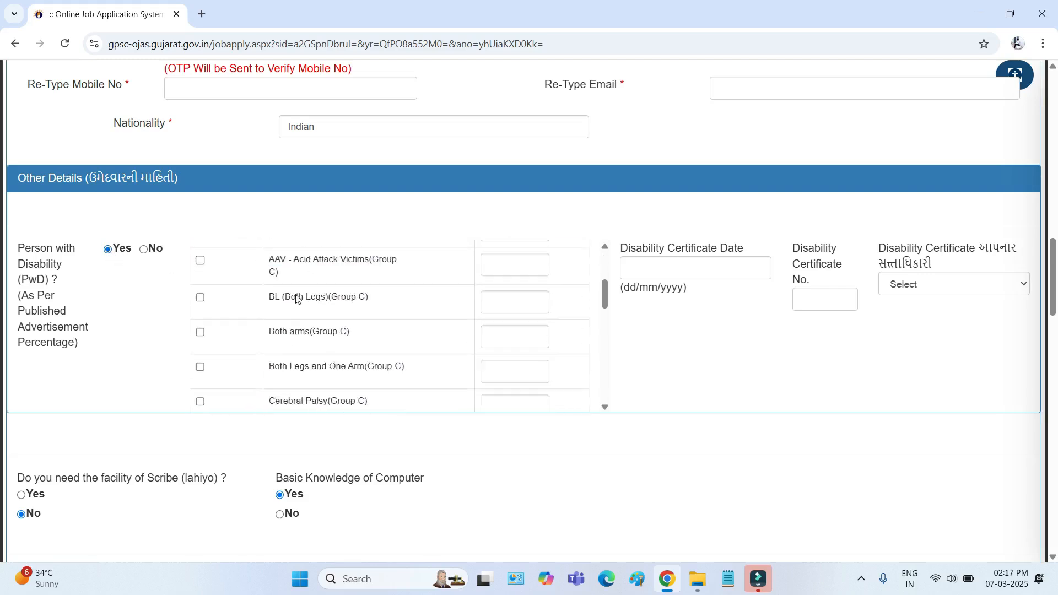
scroll(294, 331, "up", 7)
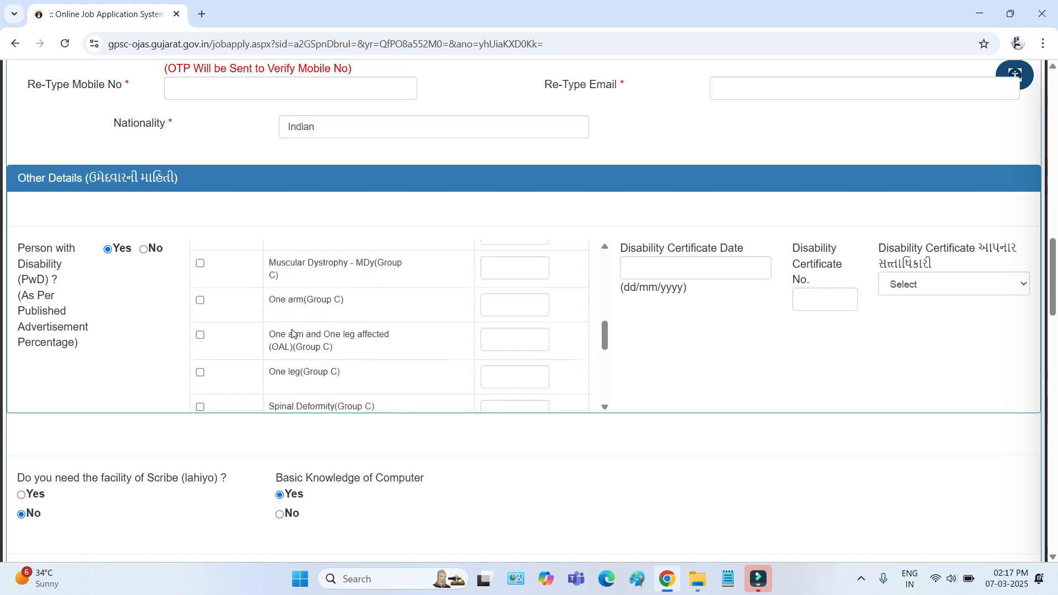
- Mark Low Vision (Group A) and Deaf (Group B) in the disability list and go to their percentage fields
left_click(200, 313)
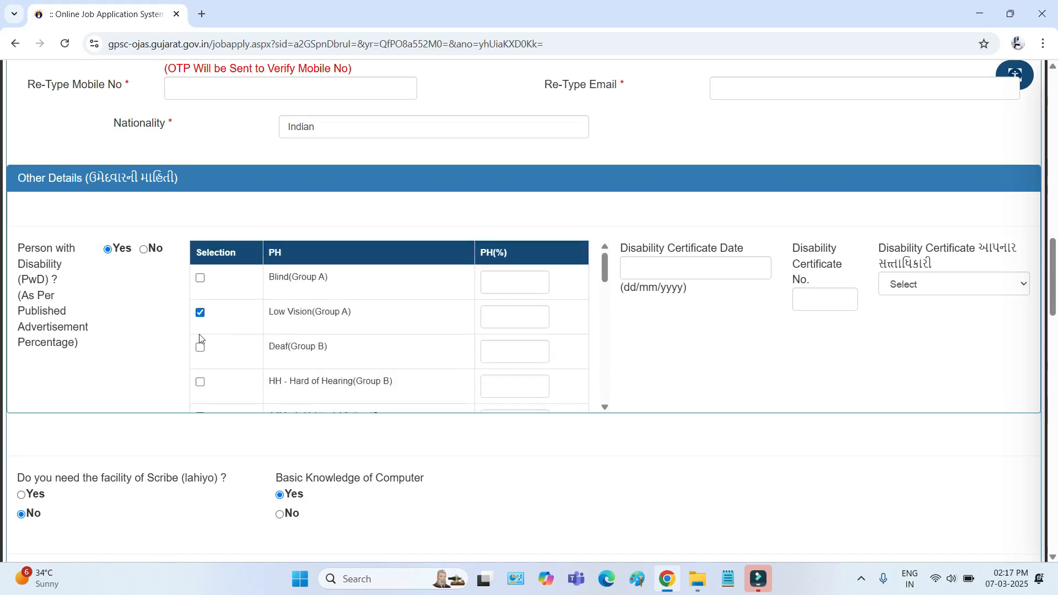
left_click(200, 348)
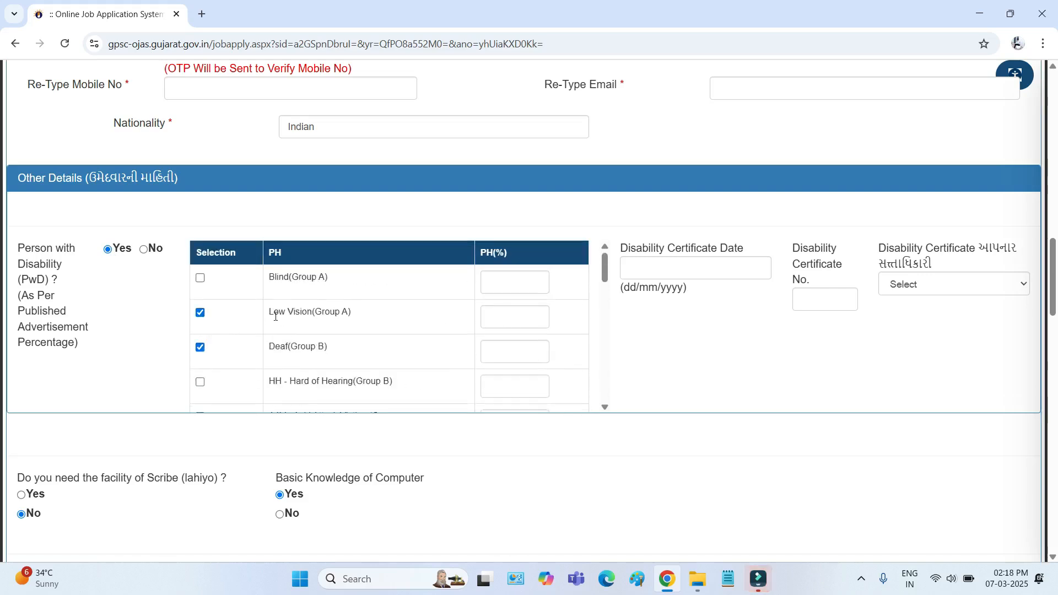
left_click_drag(274, 312, 322, 312)
left_click(284, 345)
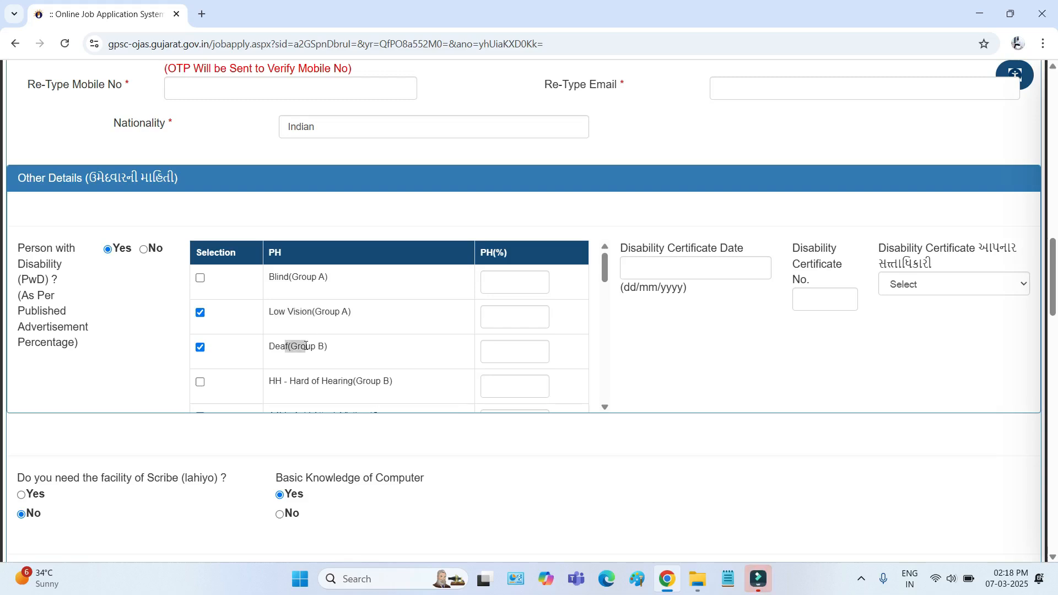
left_click(503, 315)
left_click(504, 347)
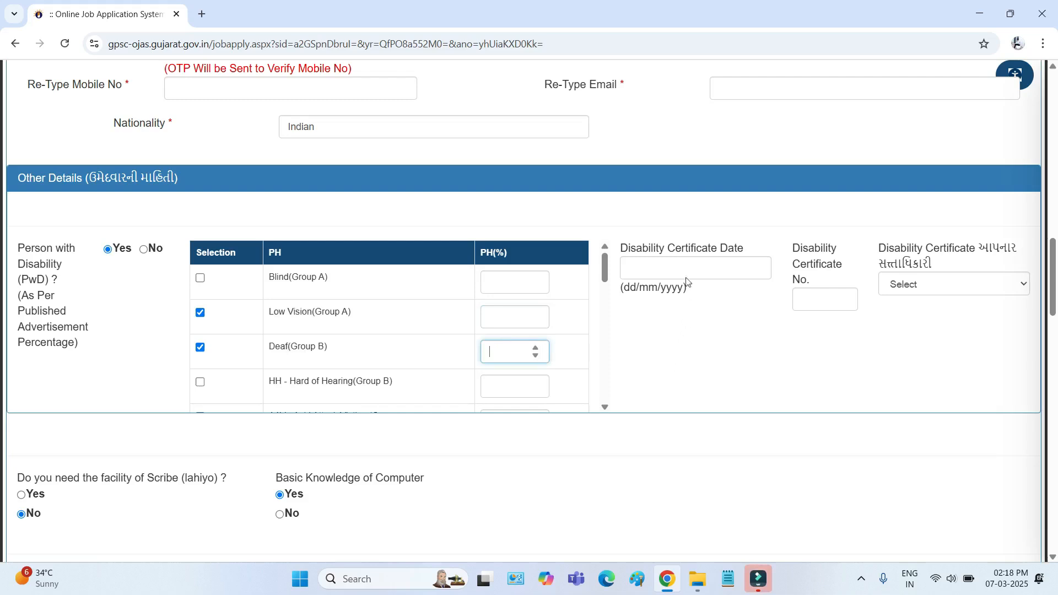
- Examine the disability certificate date and number fields and the issuing authority options, without choosing an authority
left_click_drag(660, 249, 756, 259)
left_click(670, 268)
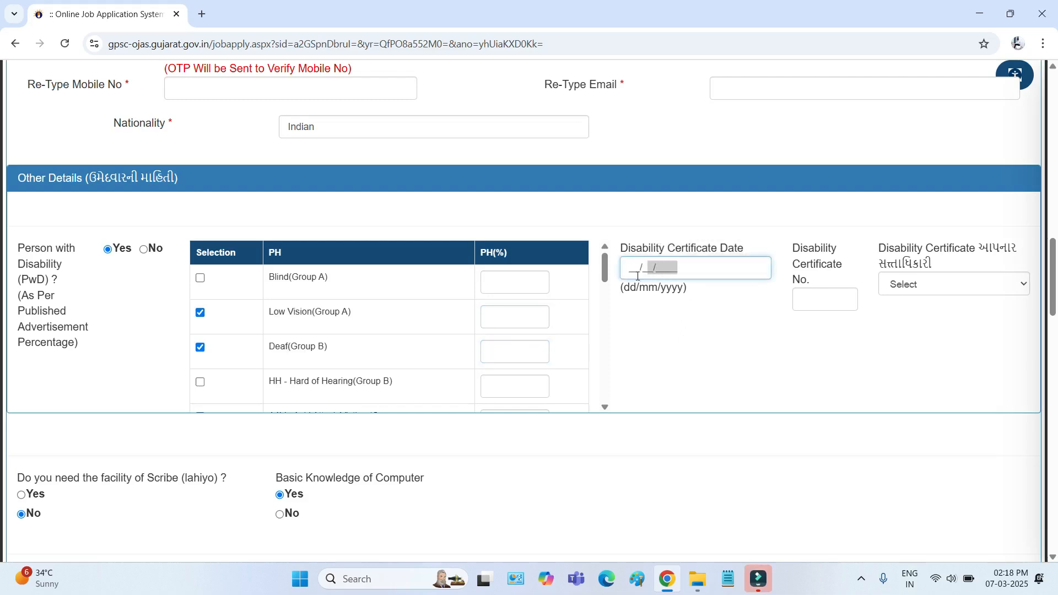
left_click_drag(834, 290, 826, 299)
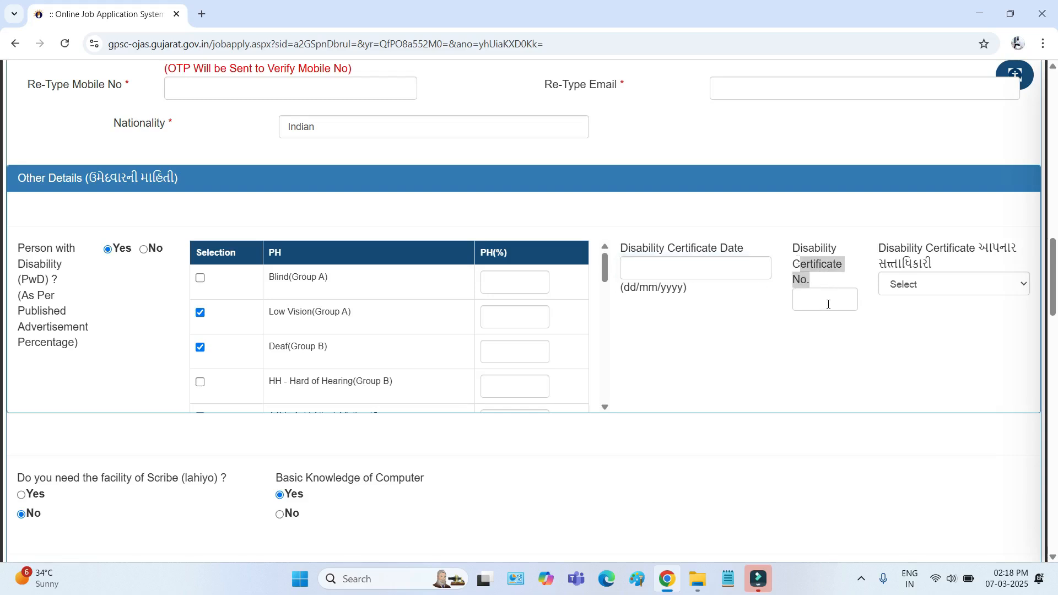
left_click(825, 300)
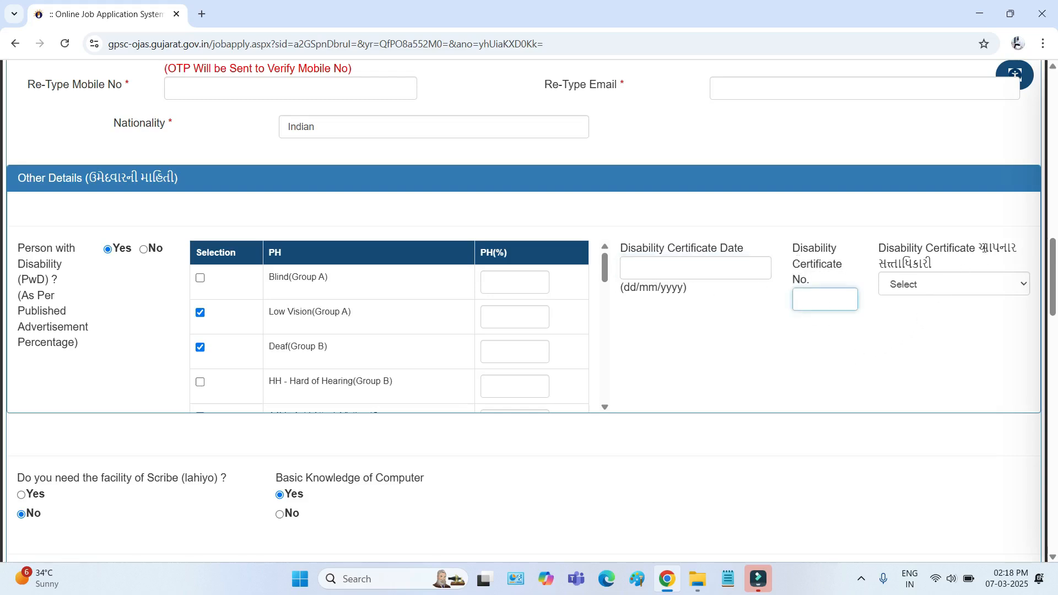
left_click_drag(985, 248, 973, 276)
left_click(940, 287)
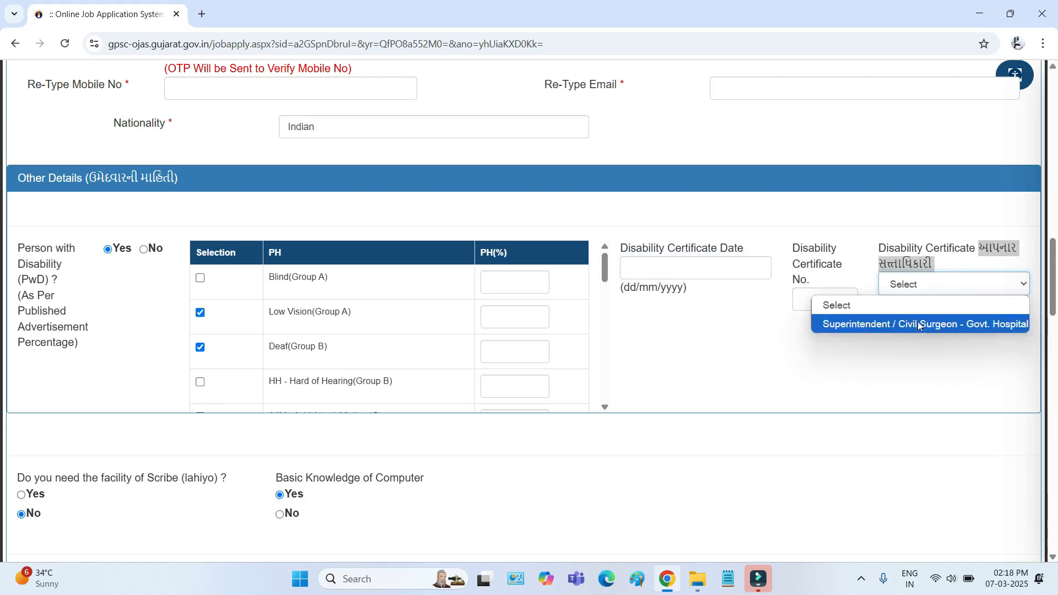
left_click(896, 355)
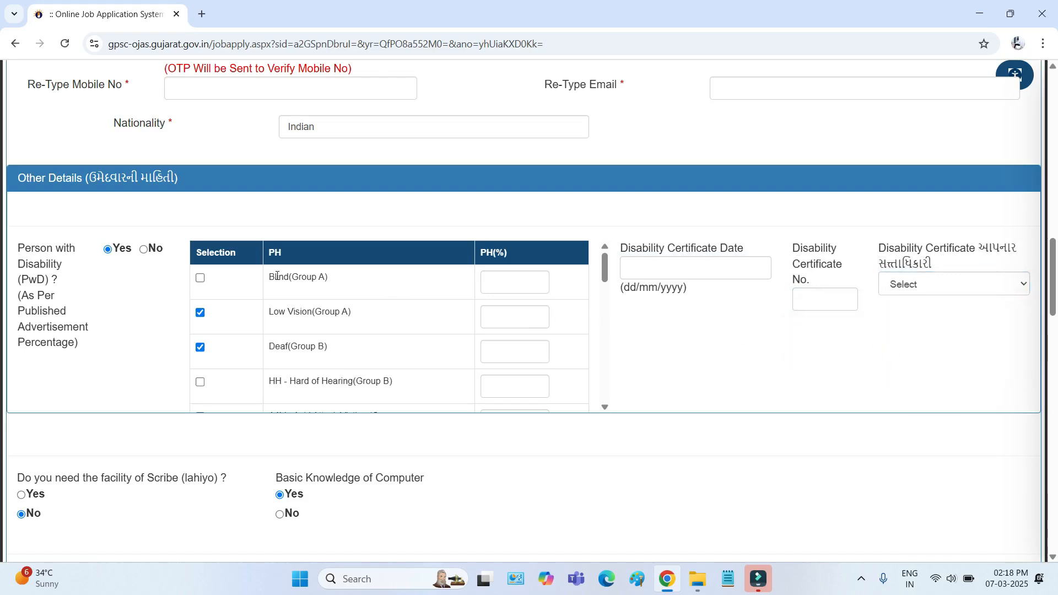
- Answer No to the Person with Disability question and go on to the scribe facility question
left_click(145, 250)
scroll(568, 325, "down", 5)
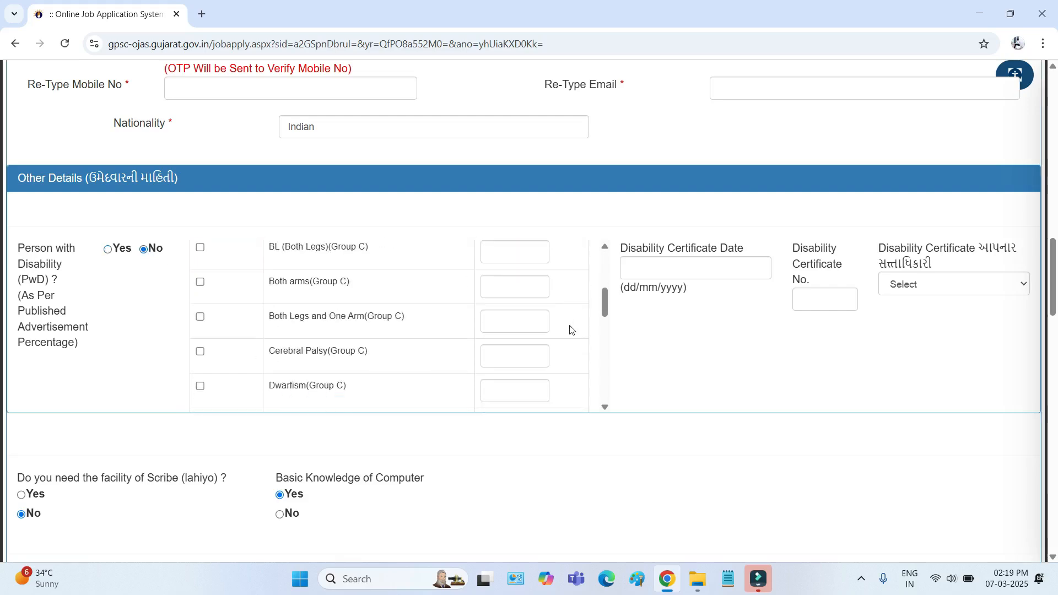
scroll(806, 408, "down", 6)
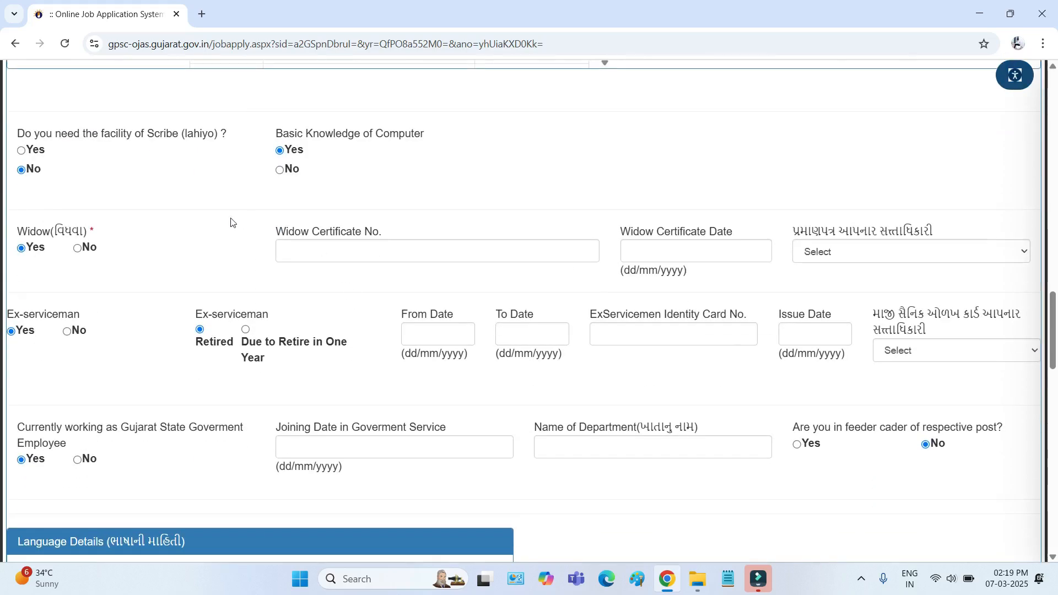
scroll(231, 222, "up", 5)
scroll(158, 303, "down", 2)
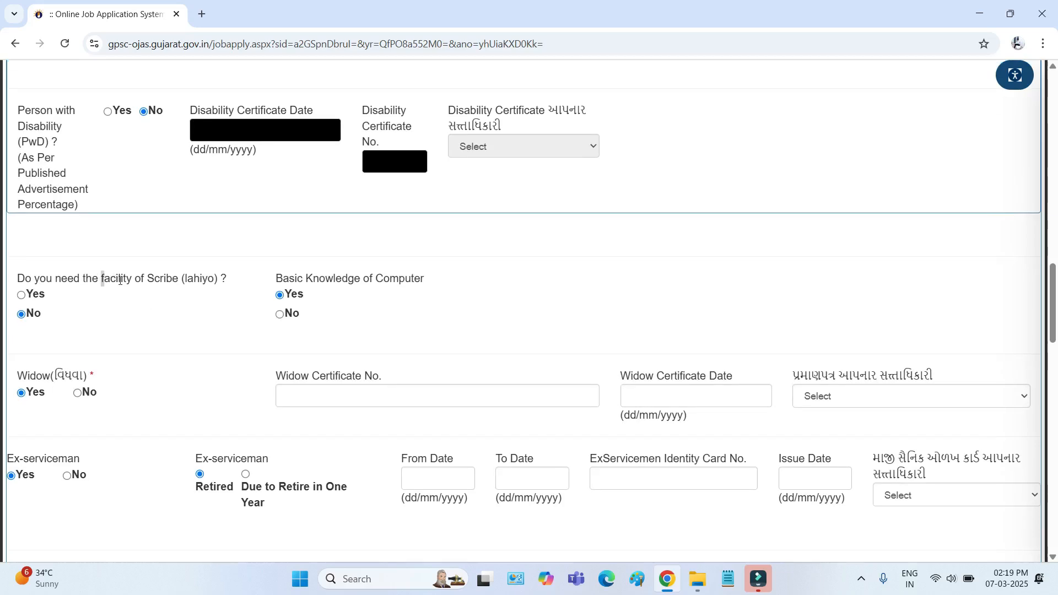
- Review the scribe facility and Basic Knowledge of Computer questions and go on to the Widow question
left_click_drag(120, 281, 208, 279)
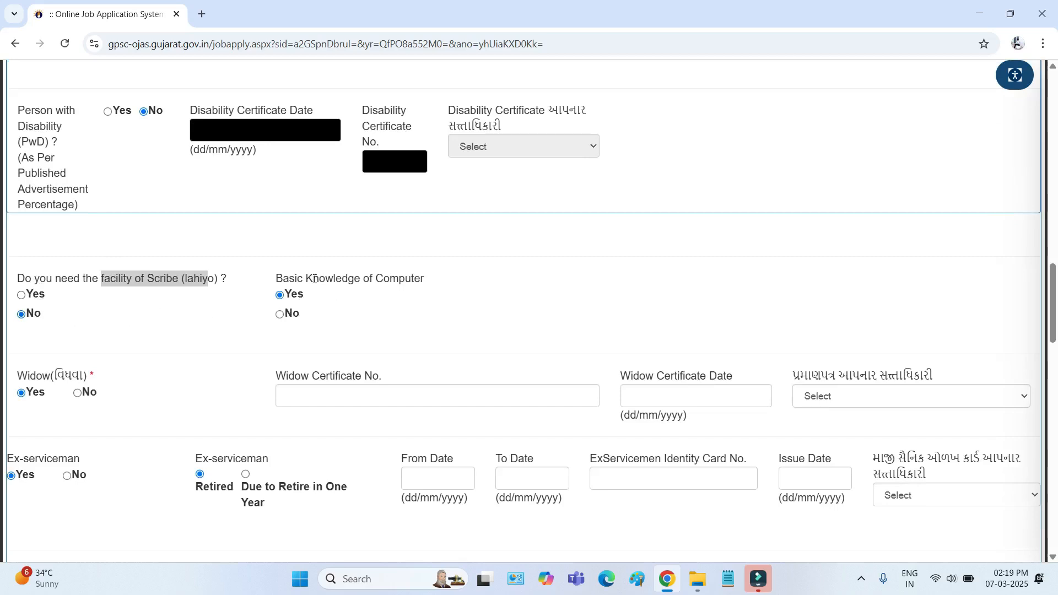
left_click_drag(281, 279, 411, 273)
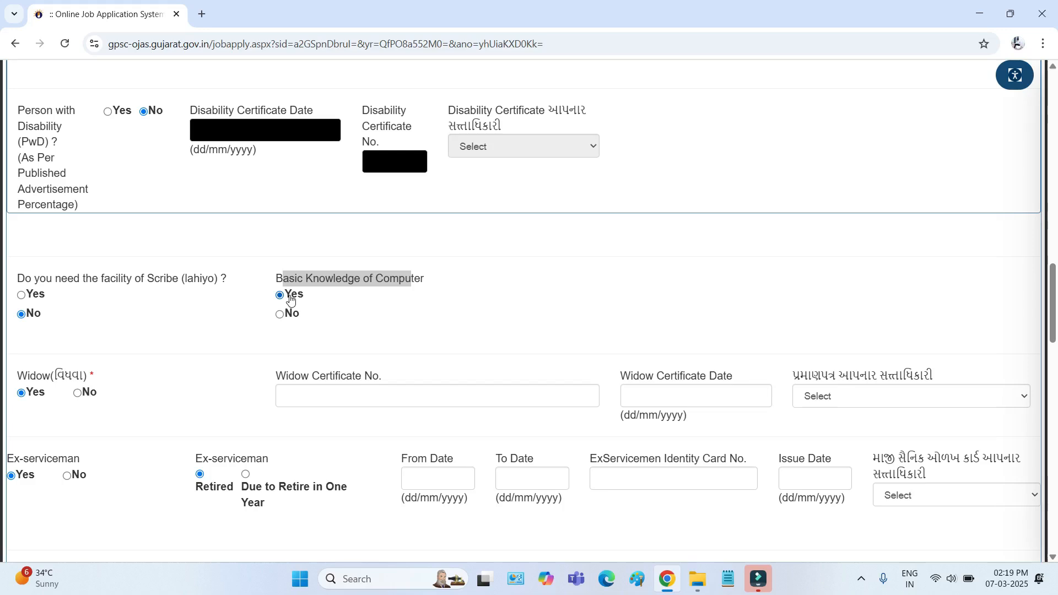
scroll(451, 298, "down", 2)
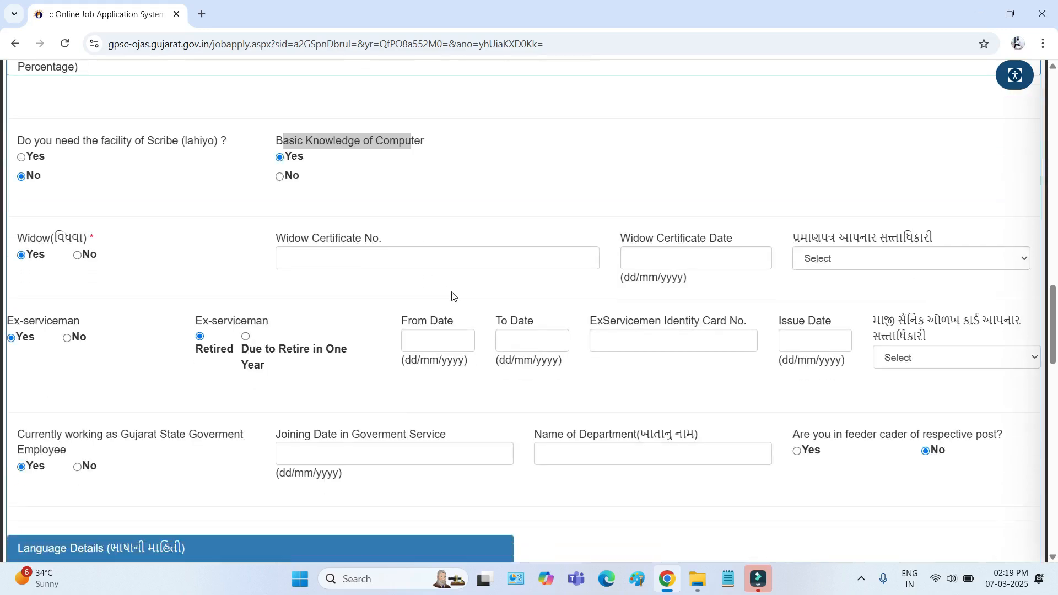
- Examine the Widow question's certificate number and date fields and the issuing authority options
left_click_drag(19, 238, 80, 237)
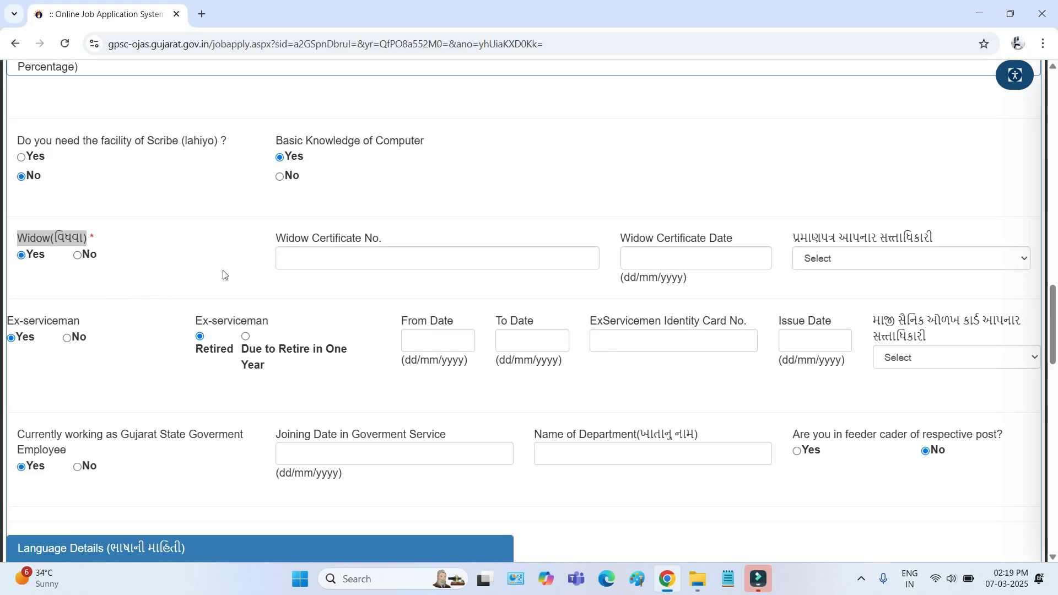
left_click_drag(284, 238, 378, 245)
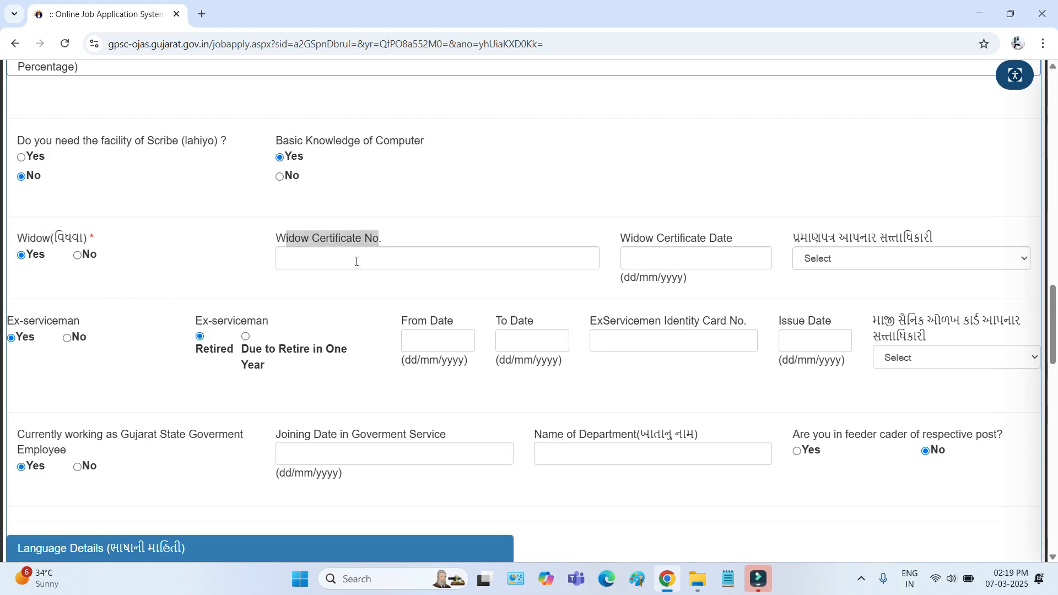
left_click(357, 261)
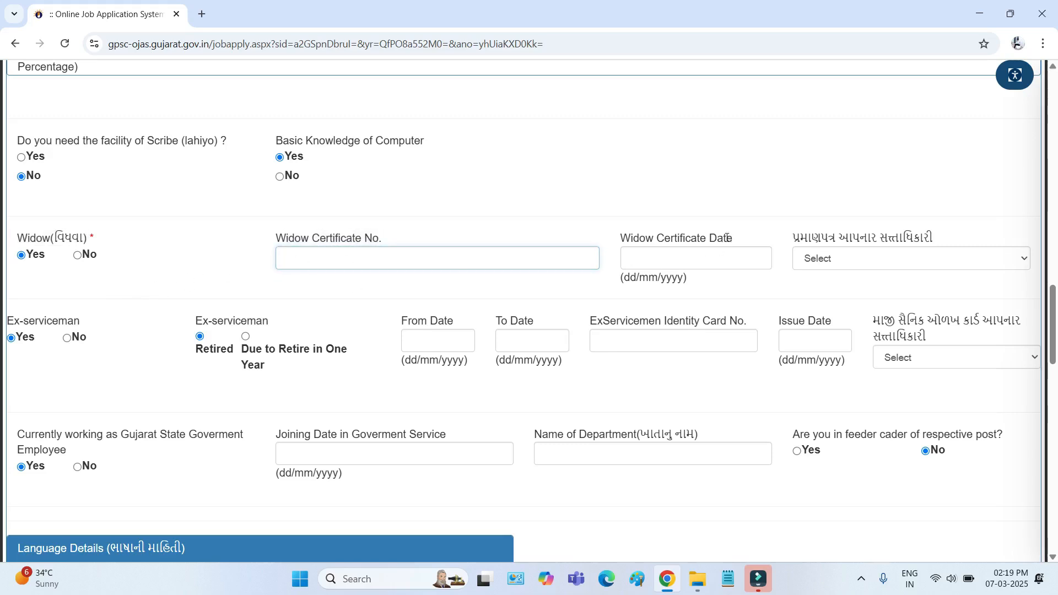
left_click_drag(731, 236, 634, 260)
left_click(695, 257)
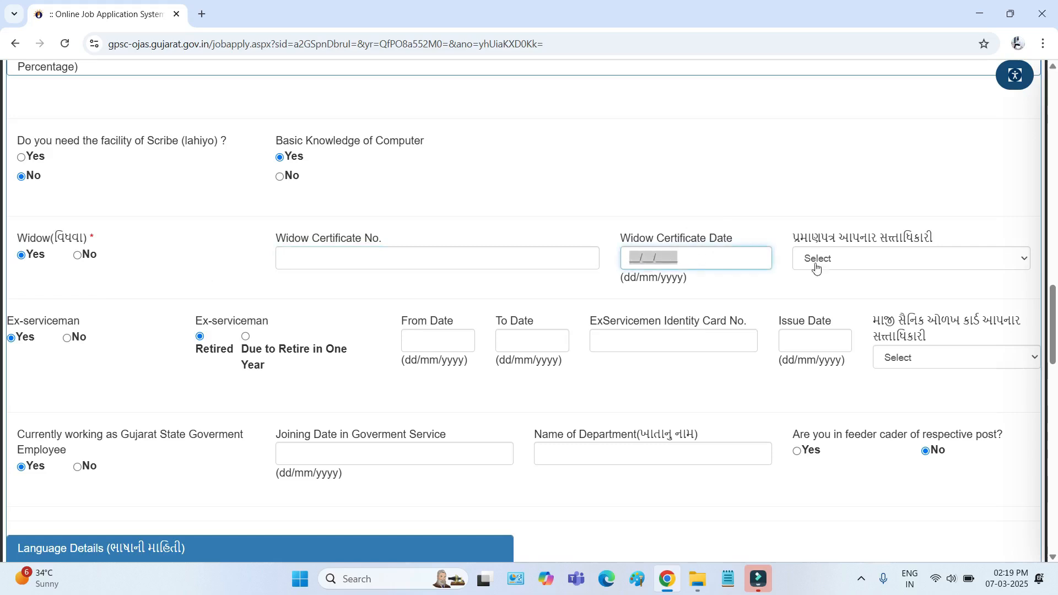
left_click(862, 260)
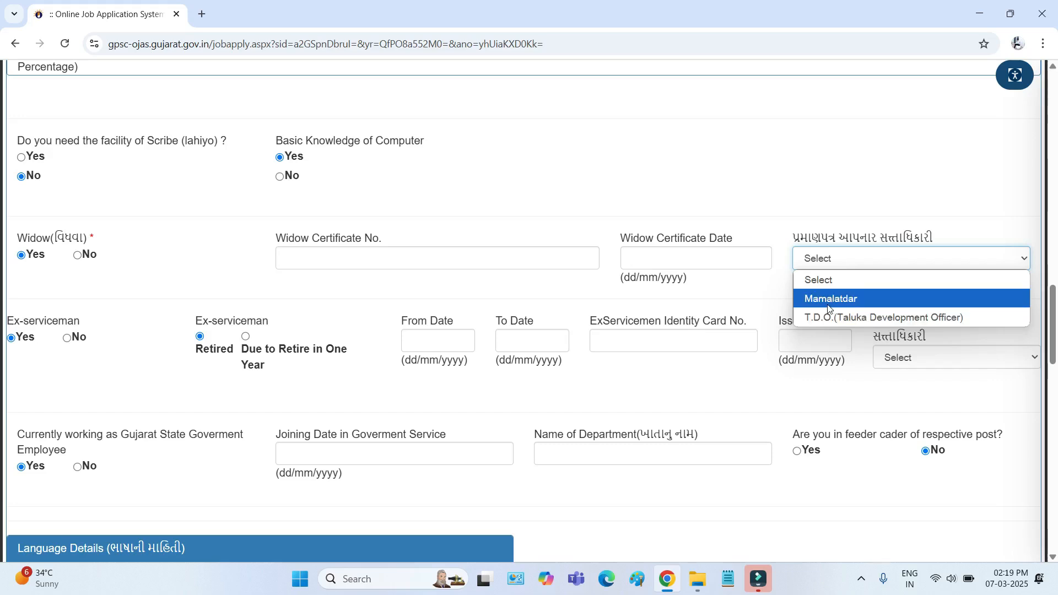
- Answer No to the Widow question without choosing a certificate authority
left_click(37, 238)
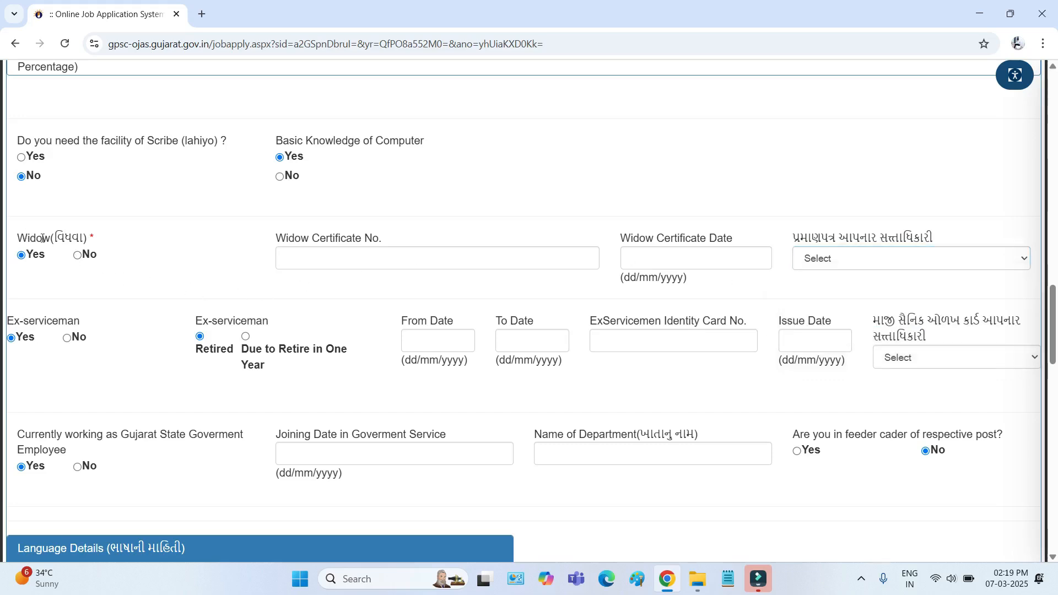
left_click_drag(37, 238, 95, 266)
left_click(84, 261)
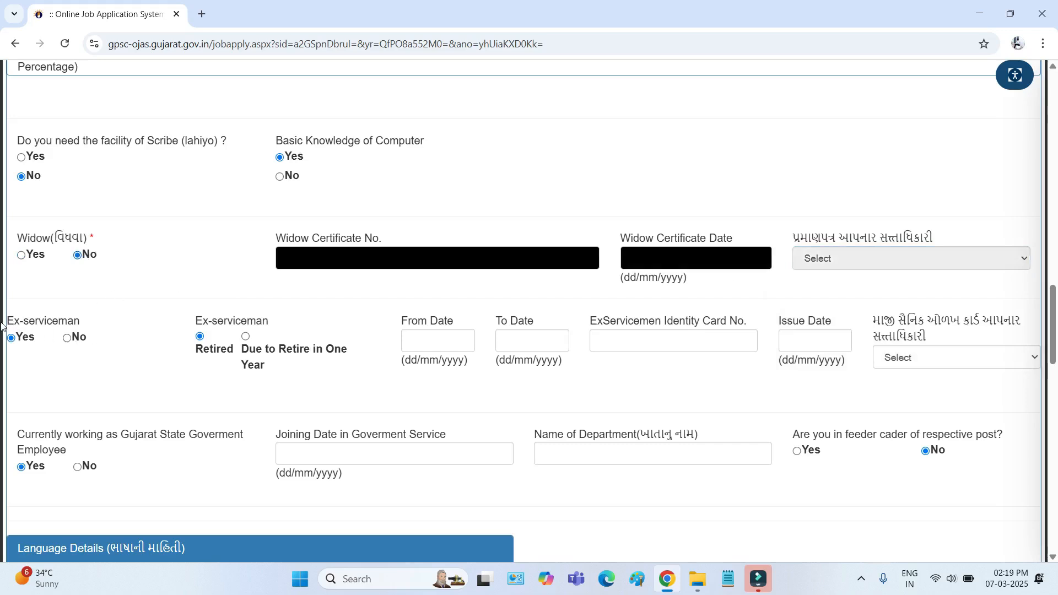
- Review the Ex-serviceman question, its Retired and Due to Retire in One Year options, and the From Date and To Date fields
left_click_drag(14, 324, 73, 324)
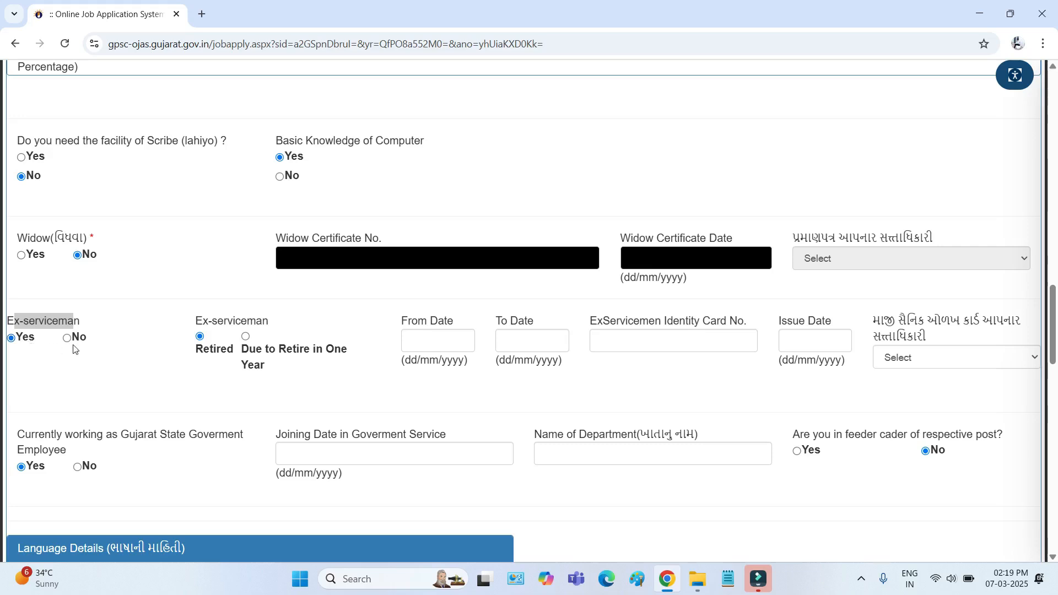
left_click_drag(194, 325, 267, 321)
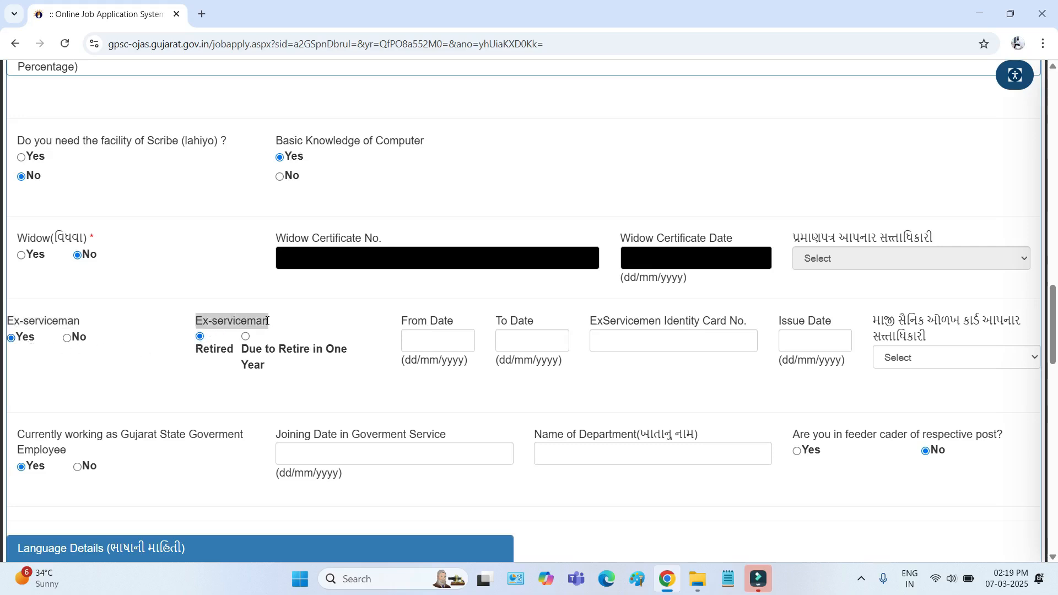
left_click_drag(196, 353, 265, 375)
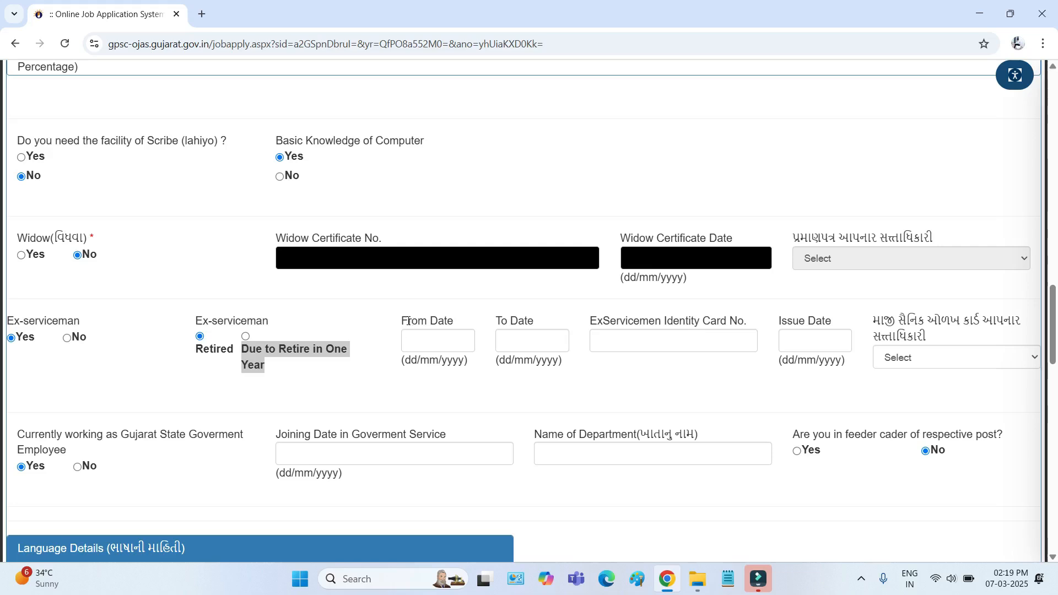
left_click_drag(408, 321, 431, 321)
left_click_drag(497, 321, 527, 321)
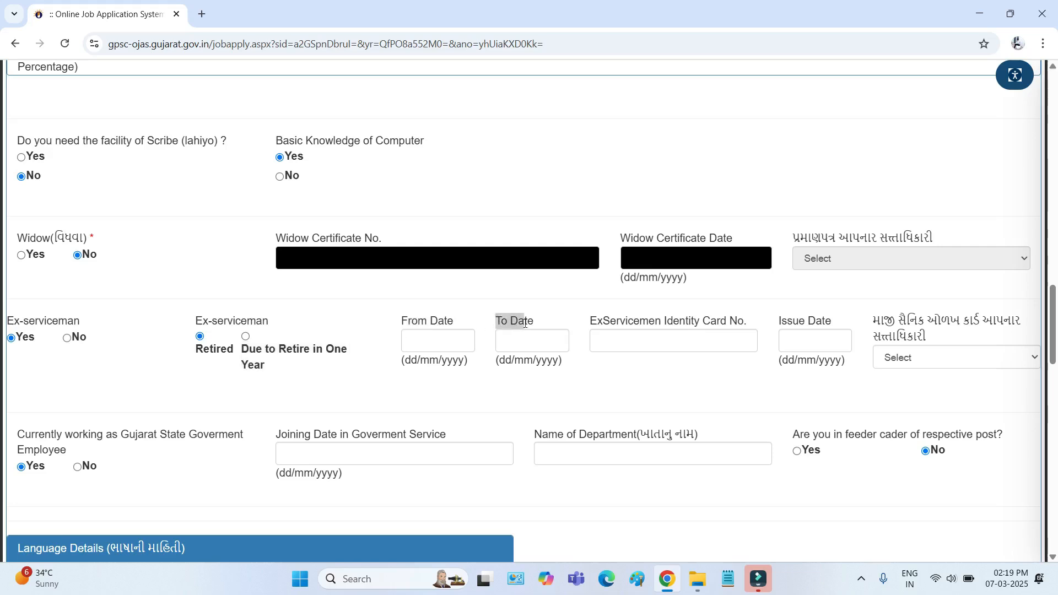
left_click(438, 340)
left_click(530, 341)
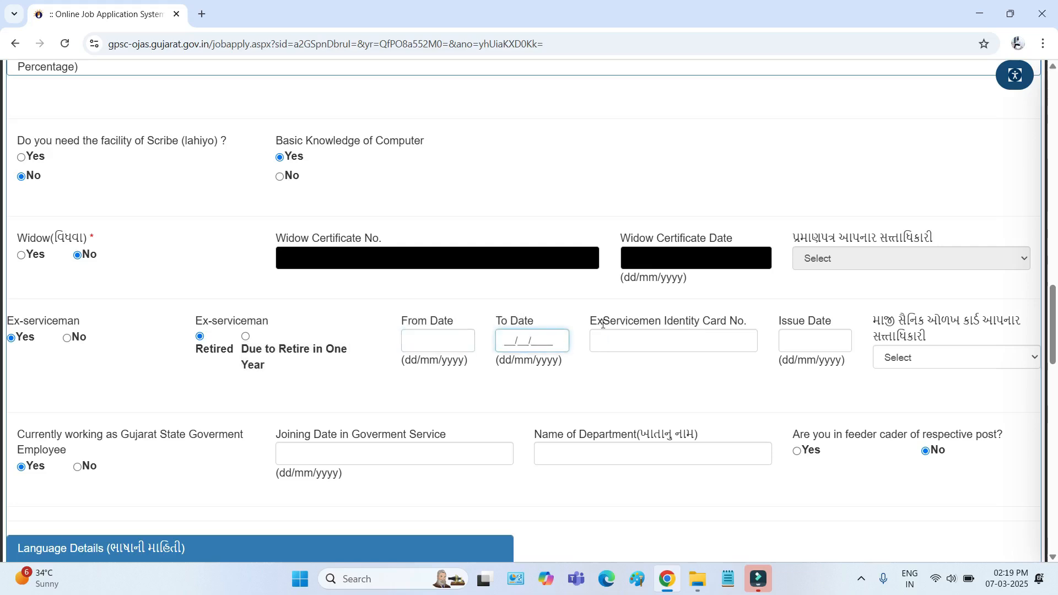
- Examine the ex-servicemen identity card number and issue date fields and the list of issuing District Sainik Welfare offices
left_click_drag(597, 320, 739, 321)
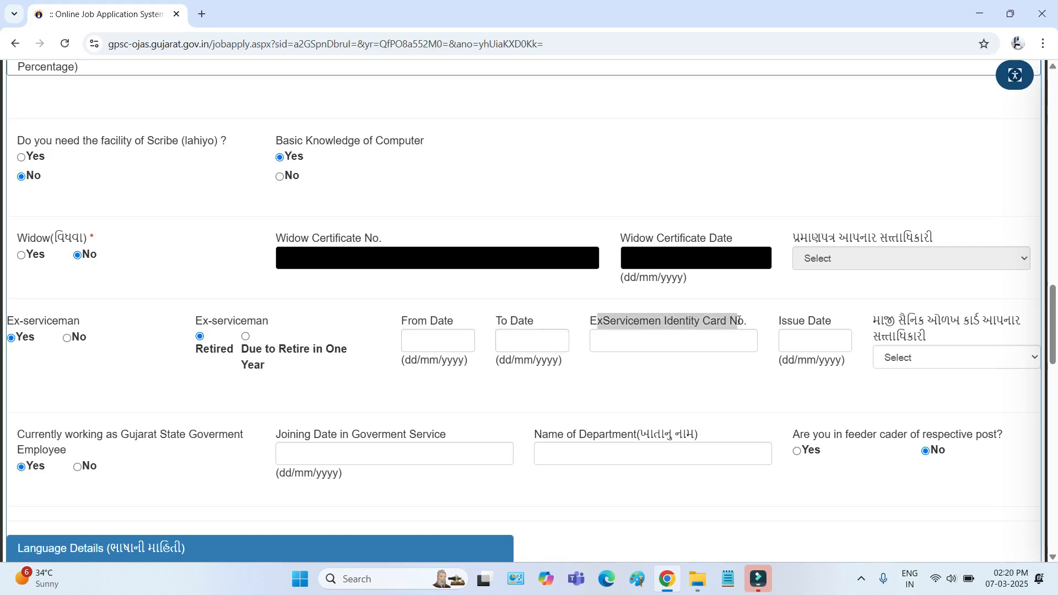
left_click(642, 341)
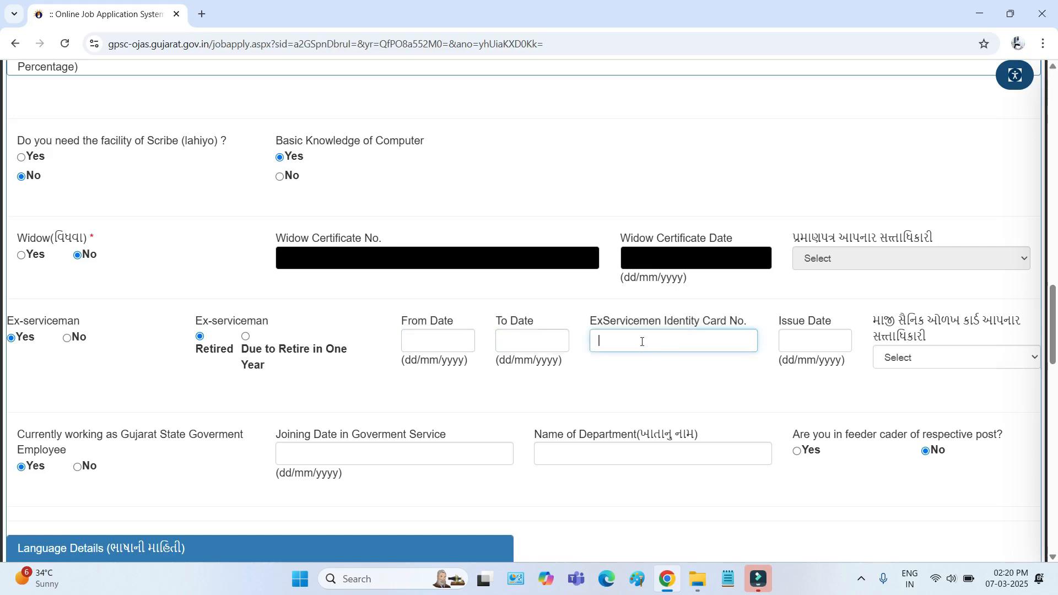
left_click(832, 334)
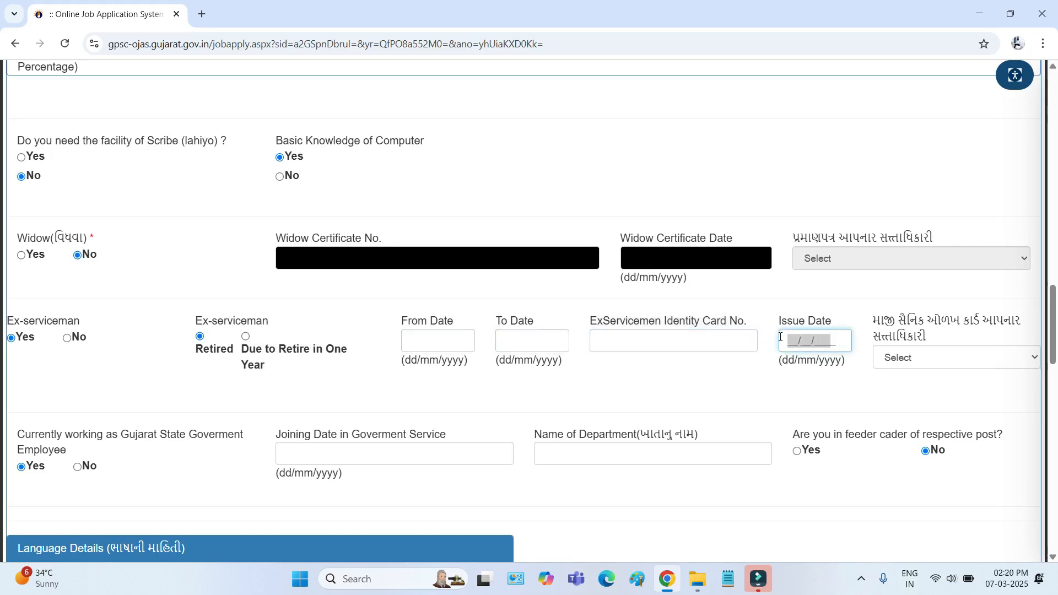
left_click(948, 358)
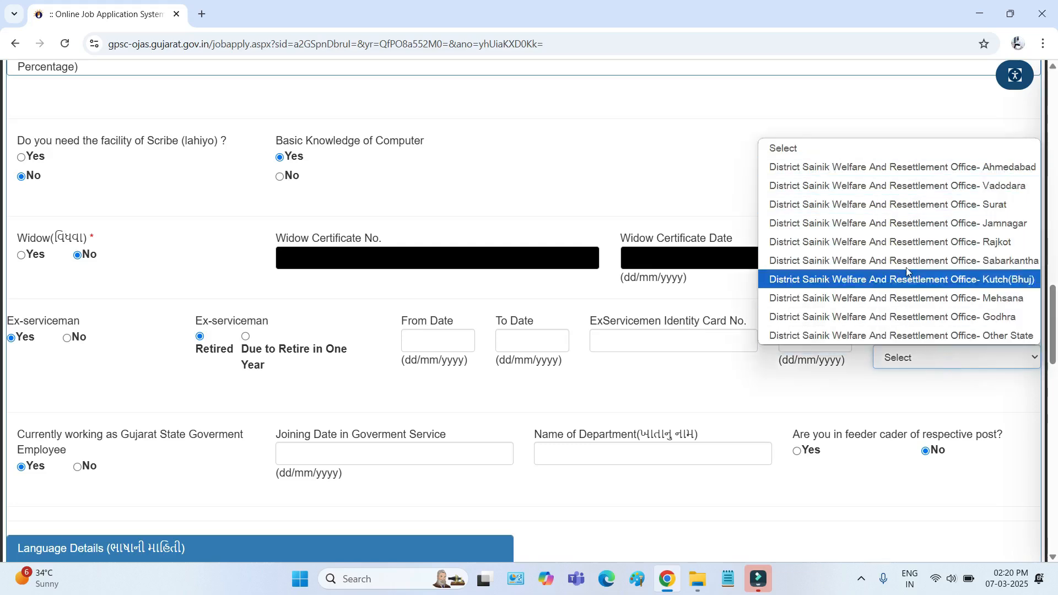
- Answer No to the Ex-serviceman question and go on to the Gujarat State Government employee question
left_click(69, 342)
left_click(70, 343)
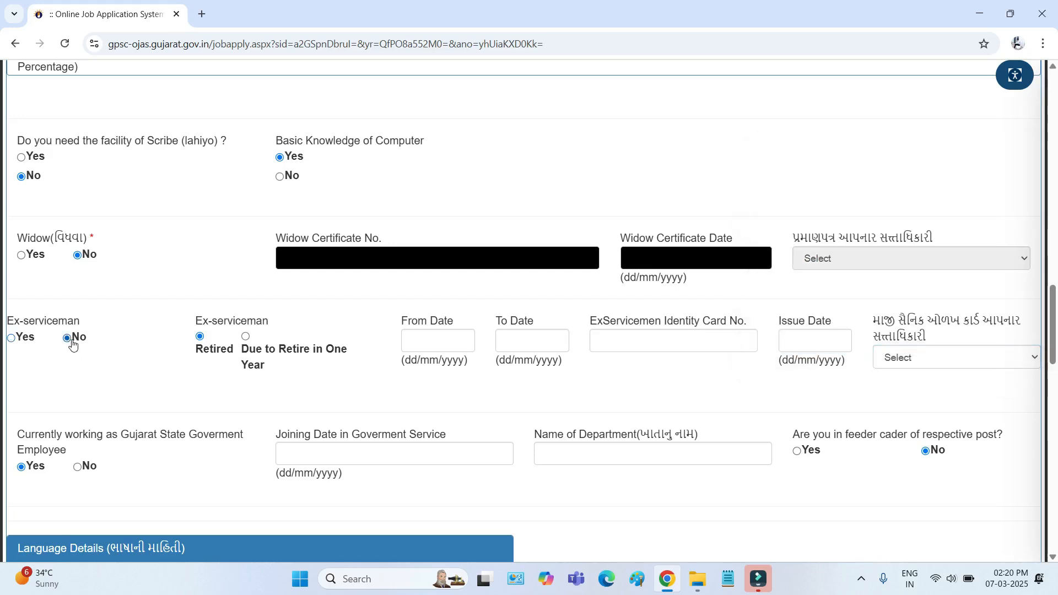
scroll(71, 353, "down", 1)
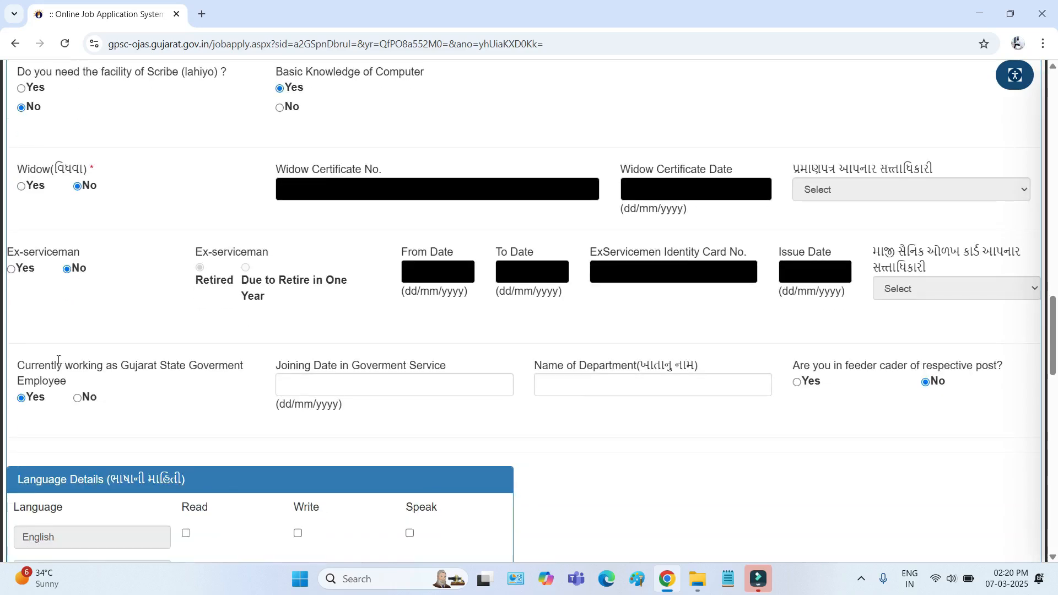
- Review the government employee question with its joining date, department name and feeder cadre fields, leaving the feeder cadre answer at No
left_click_drag(24, 366, 136, 381)
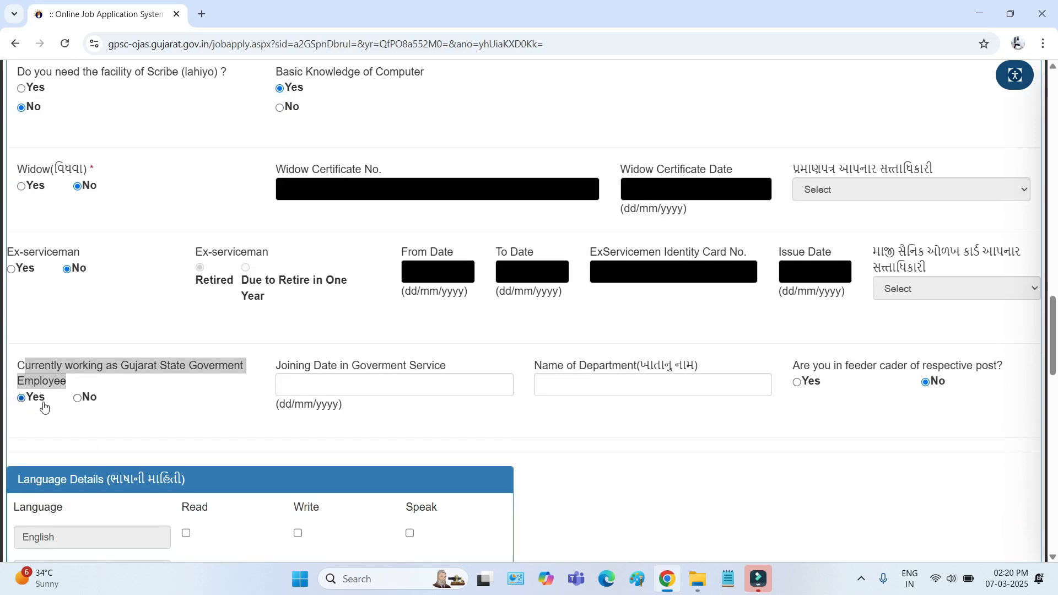
left_click_drag(287, 367, 283, 391)
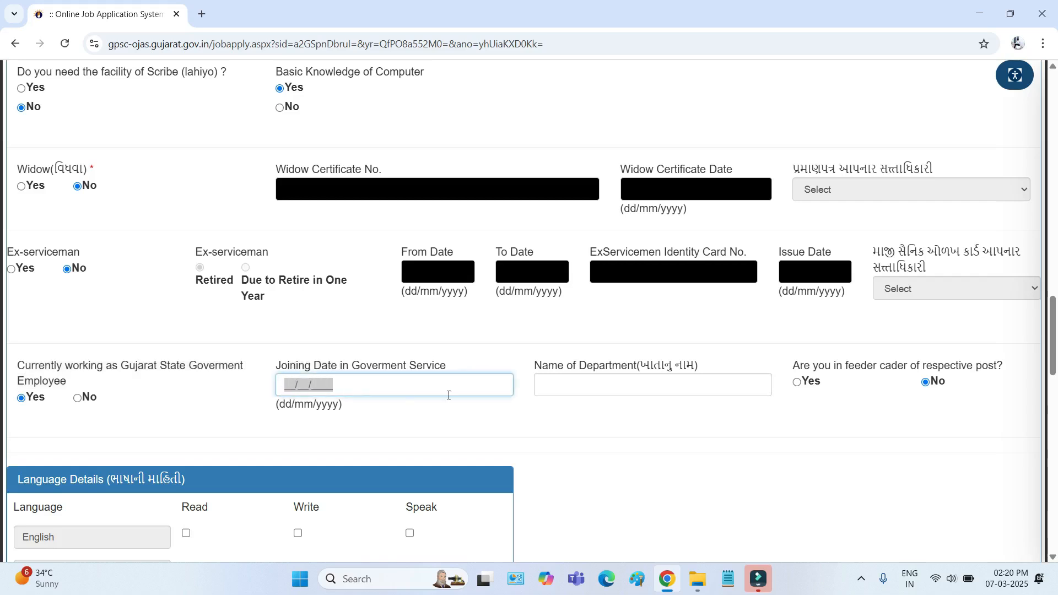
left_click(643, 385)
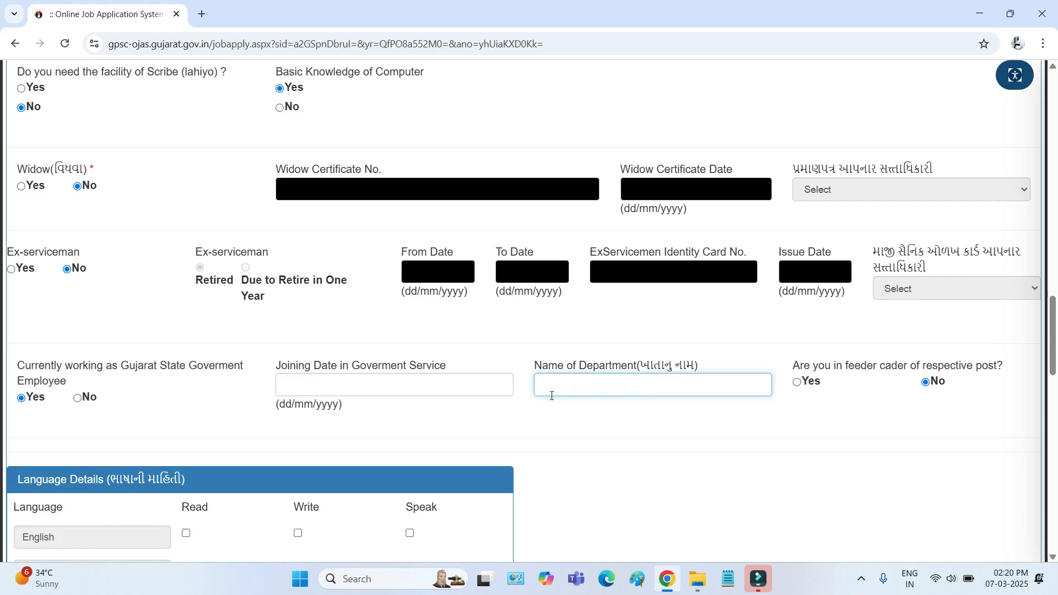
left_click(806, 384)
left_click(925, 387)
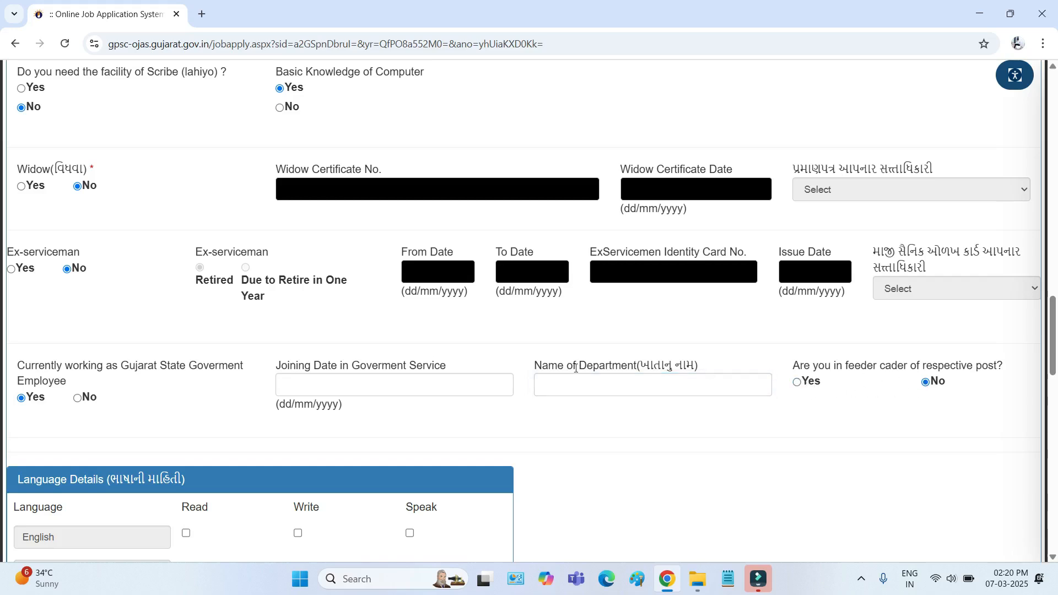
- Answer No to currently working as a Gujarat State Government employee and go on to Language Details
left_click_drag(117, 368, 223, 372)
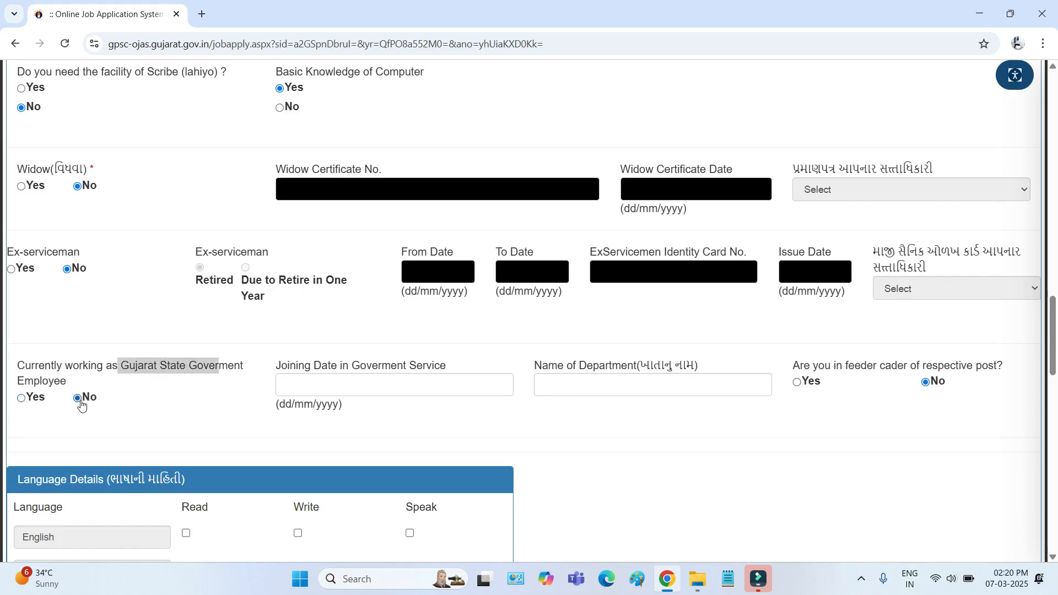
scroll(386, 368, "down", 6)
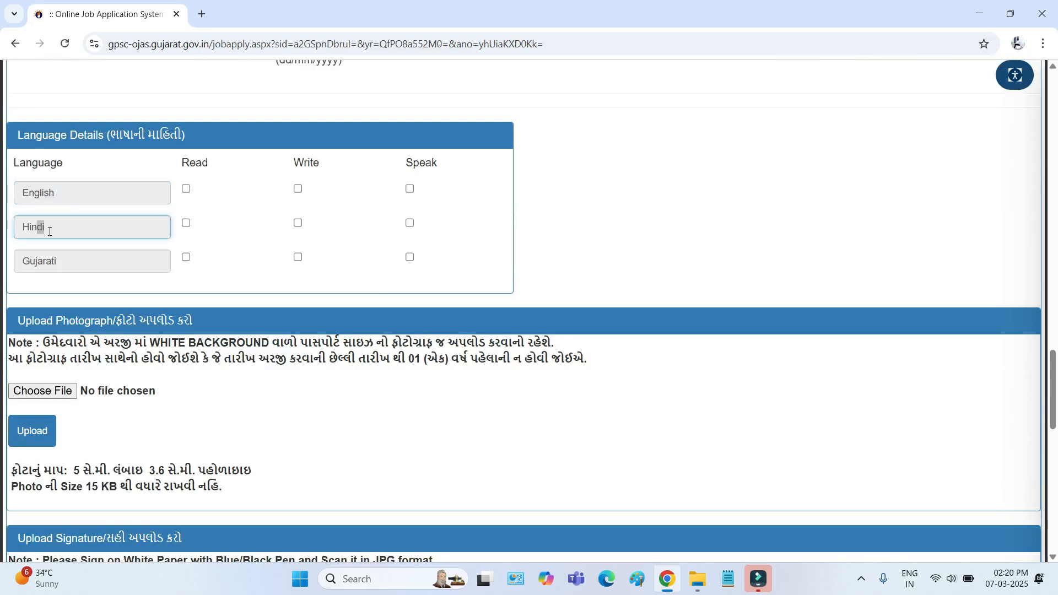
- Mark Read for English, Hindi and Gujarati in Language Details
left_click_drag(71, 264, 35, 261)
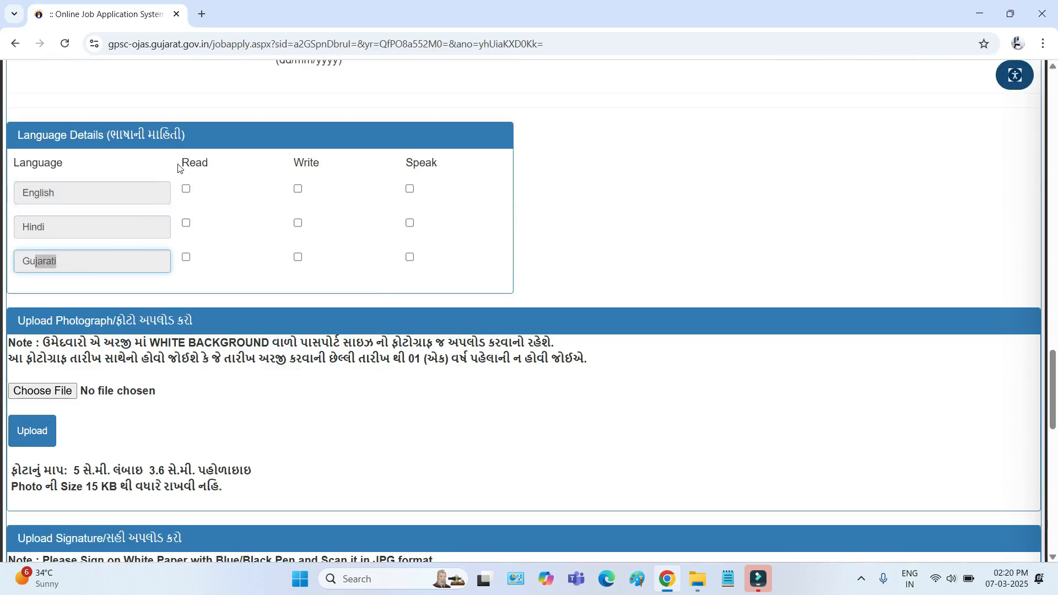
left_click_drag(182, 163, 210, 170)
left_click(187, 190)
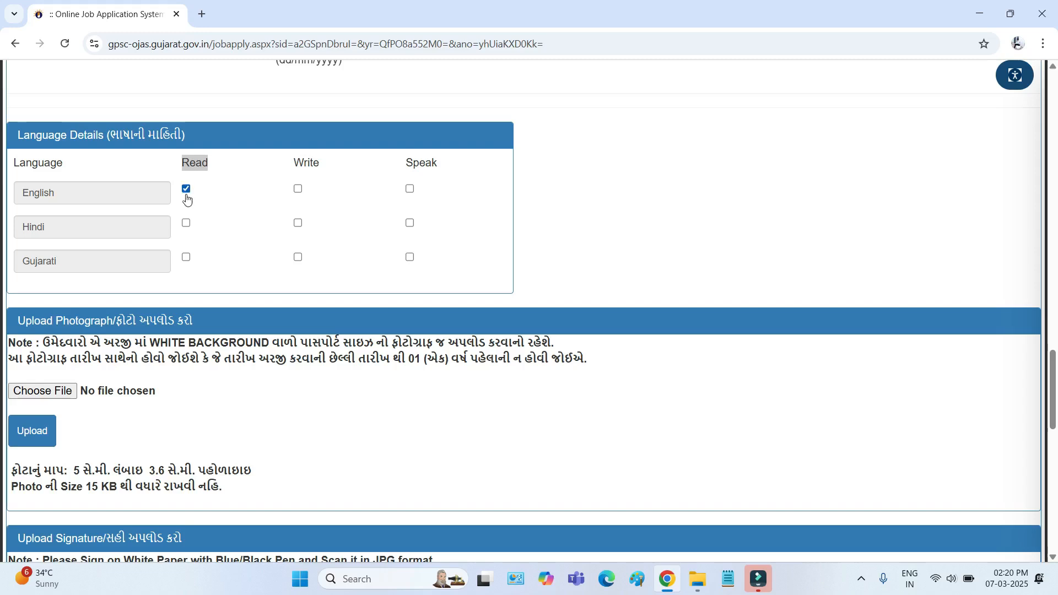
left_click(187, 224)
left_click(188, 259)
- Mark Write and Speak for English, Hindi and Gujarati in Language Details
left_click_drag(293, 163, 321, 172)
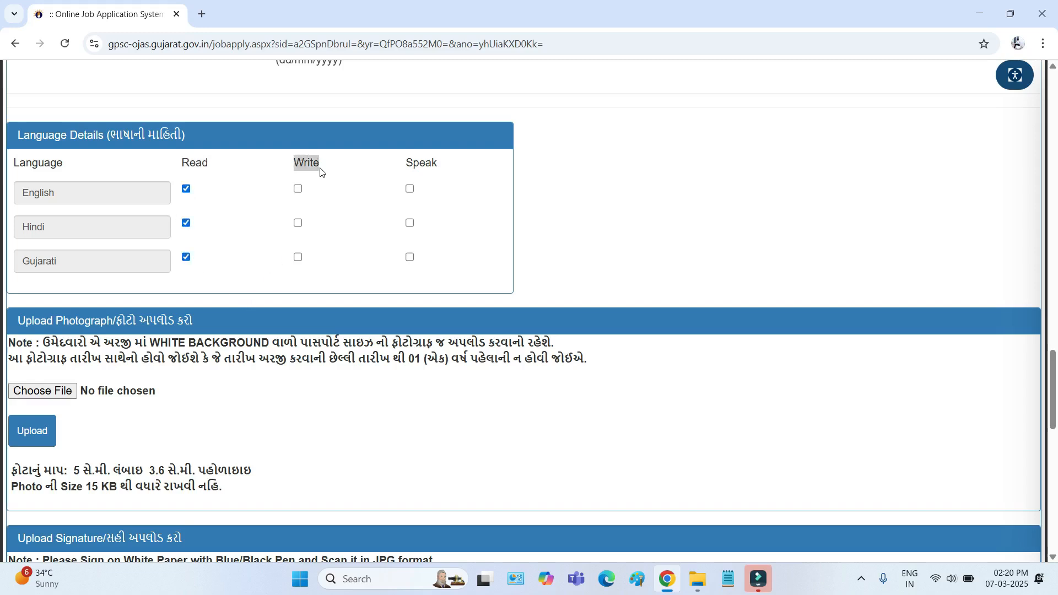
left_click(298, 190)
left_click(298, 224)
left_click(298, 258)
left_click_drag(405, 164, 451, 168)
left_click(408, 190)
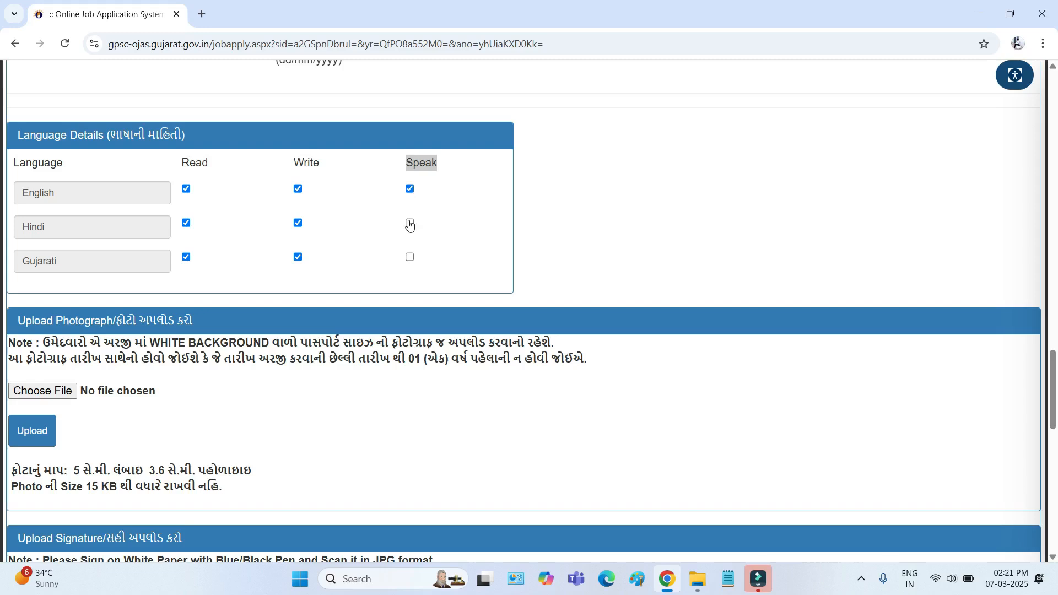
left_click(410, 224)
left_click(410, 258)
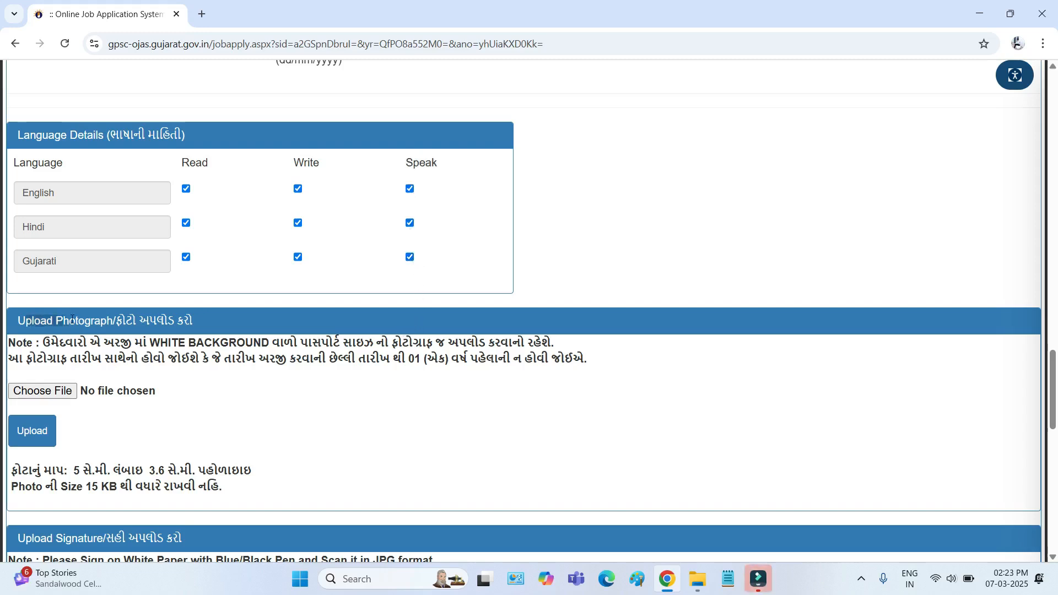
- Read the Upload Photograph note on the required background and the allowed age of the photo
left_click_drag(72, 320, 194, 330)
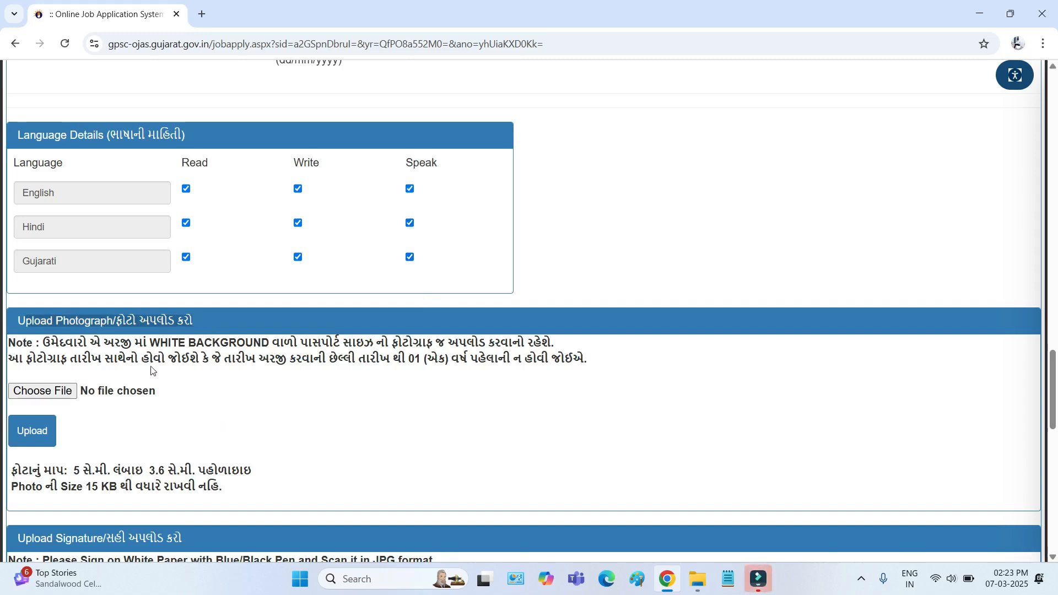
left_click_drag(137, 344, 270, 343)
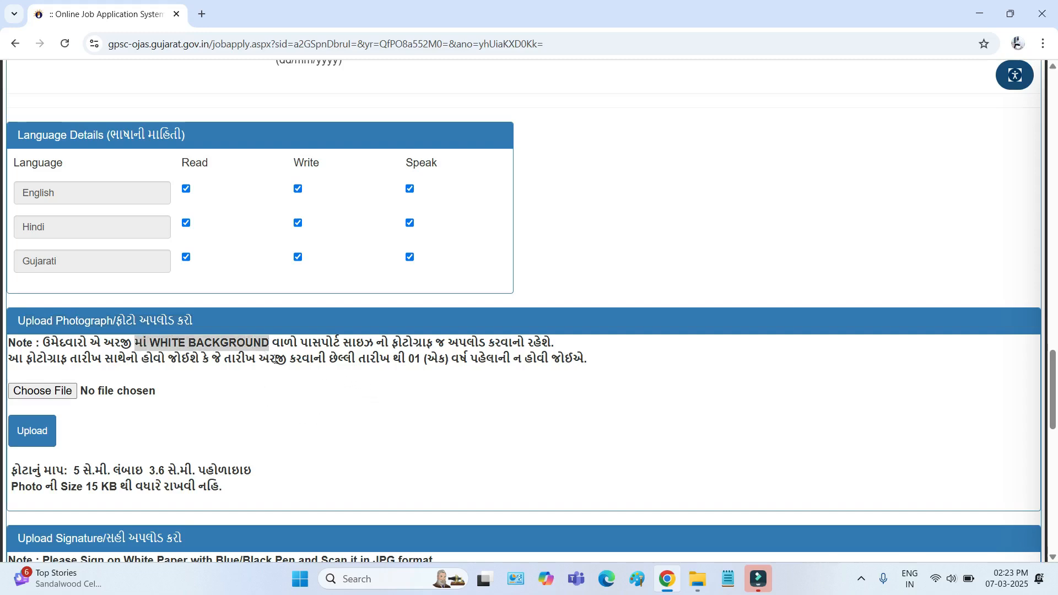
left_click_drag(259, 359, 573, 361)
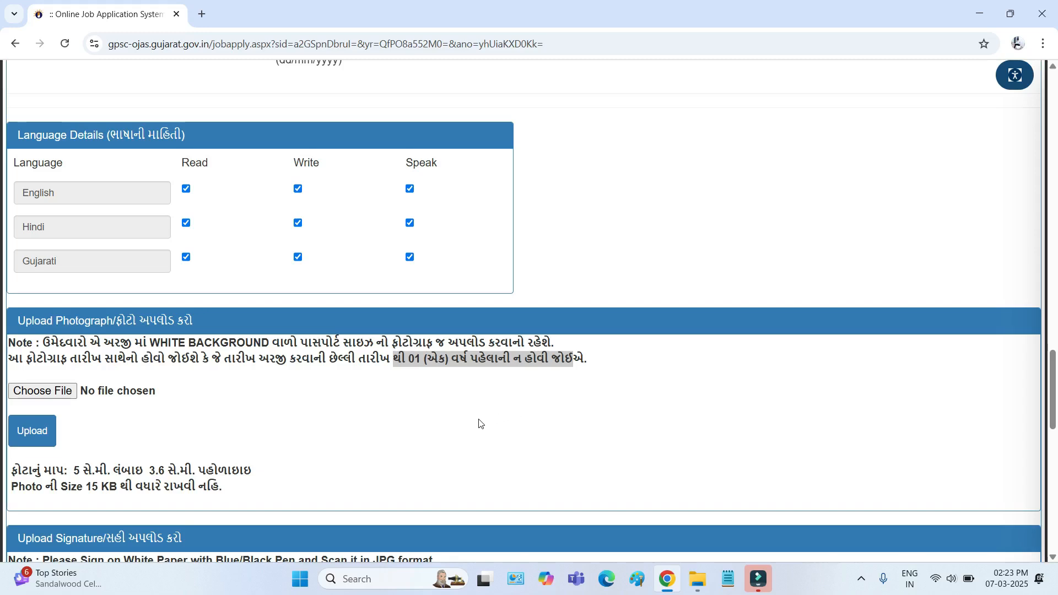
- Read the photo size limit and the Upload Signature notes on pen colour, JPG format and maximum file size
left_click_drag(74, 486, 175, 487)
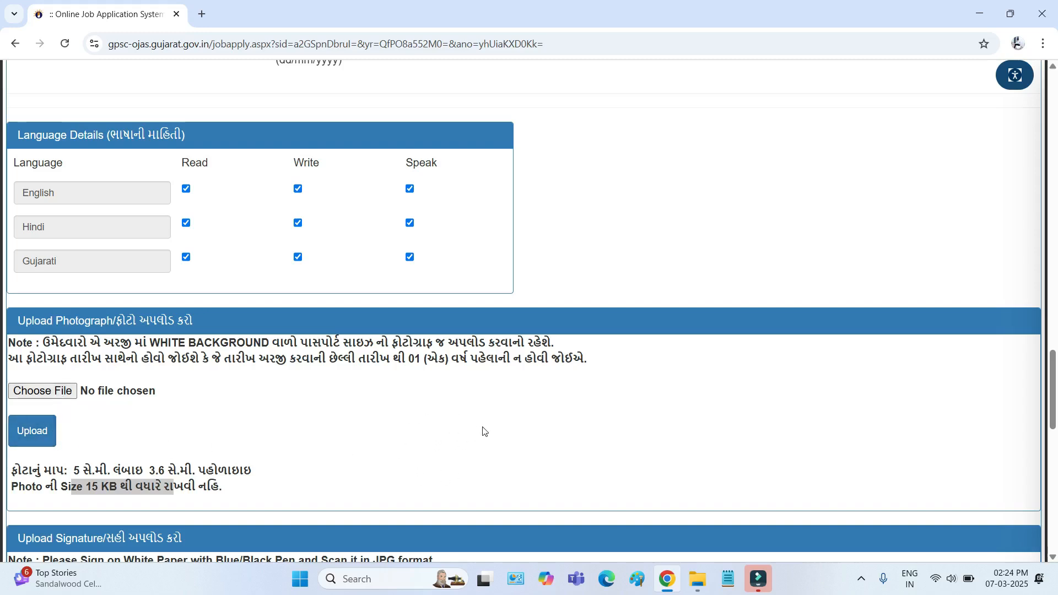
scroll(484, 432, "down", 7)
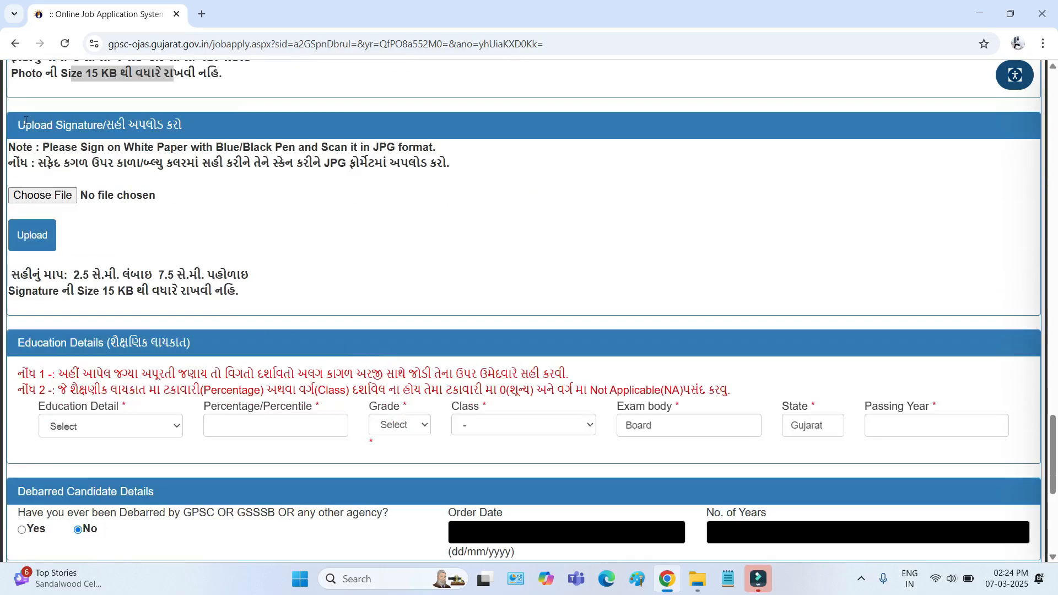
left_click(26, 121)
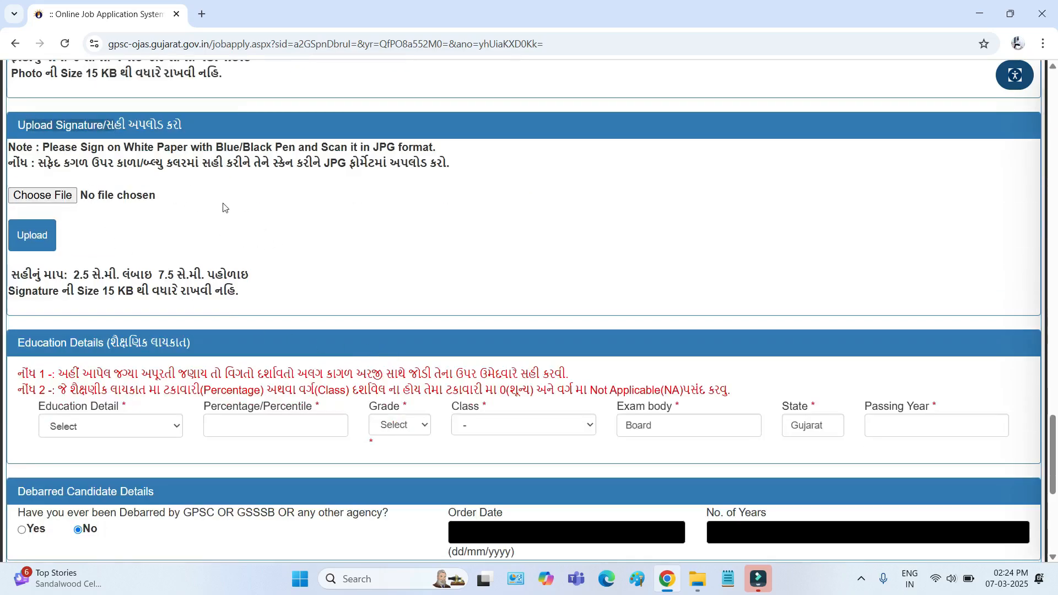
left_click_drag(114, 147, 298, 148)
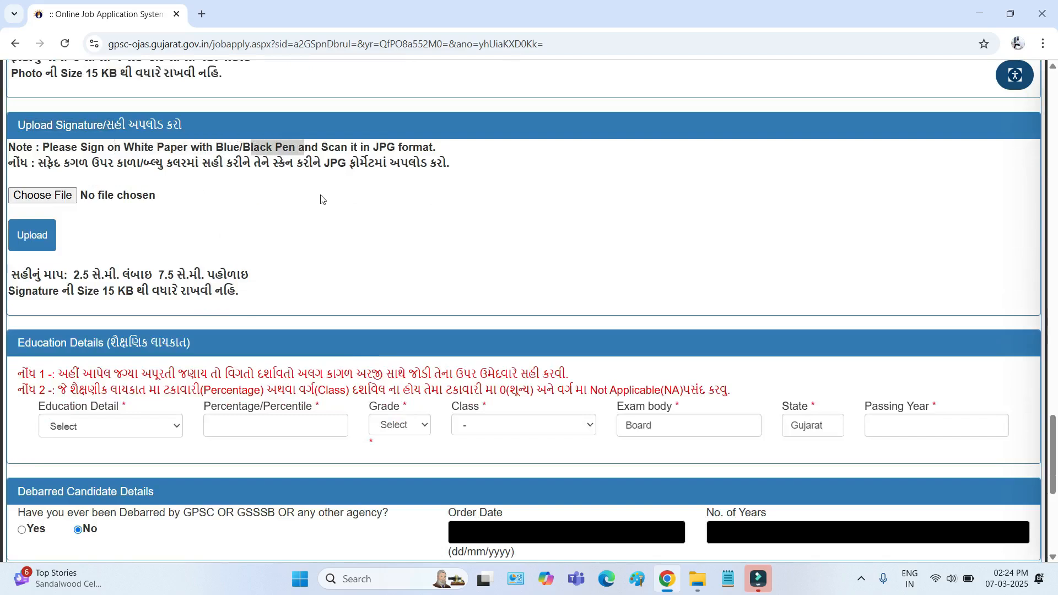
left_click(259, 162)
left_click_drag(321, 163, 375, 164)
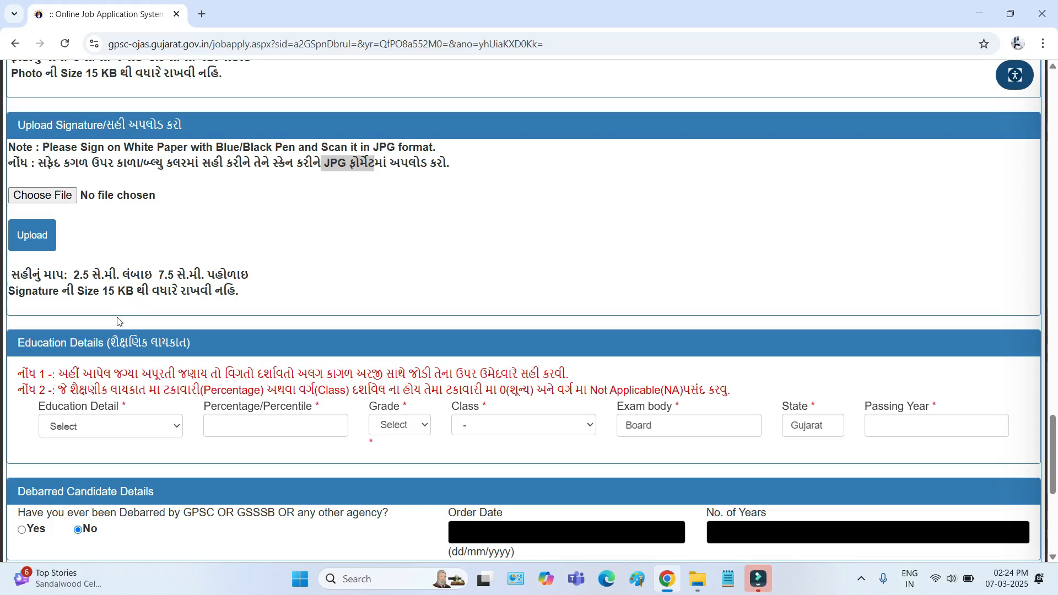
left_click(79, 288)
left_click_drag(80, 289, 149, 291)
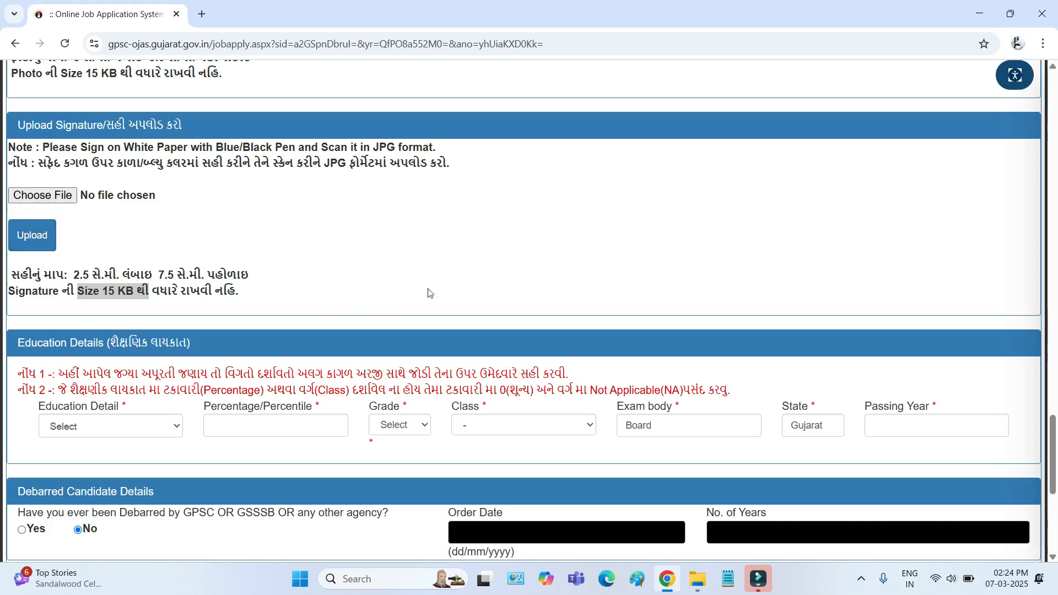
- Examine the Education Detail, Percentage/Percentile, Grade and Class fields and their available options in Education Details
left_click_drag(18, 340, 196, 339)
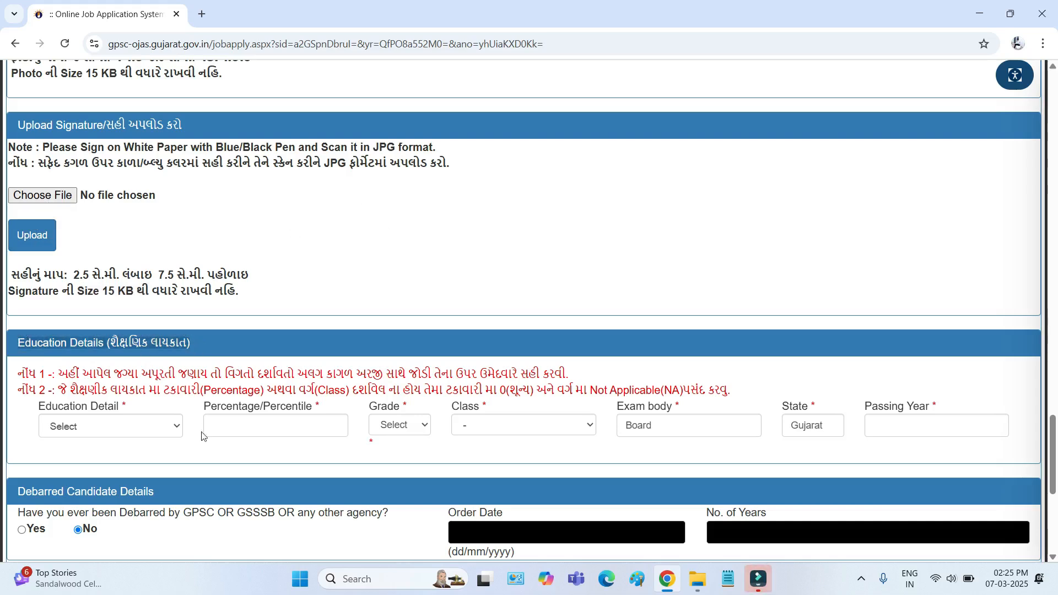
left_click(84, 429)
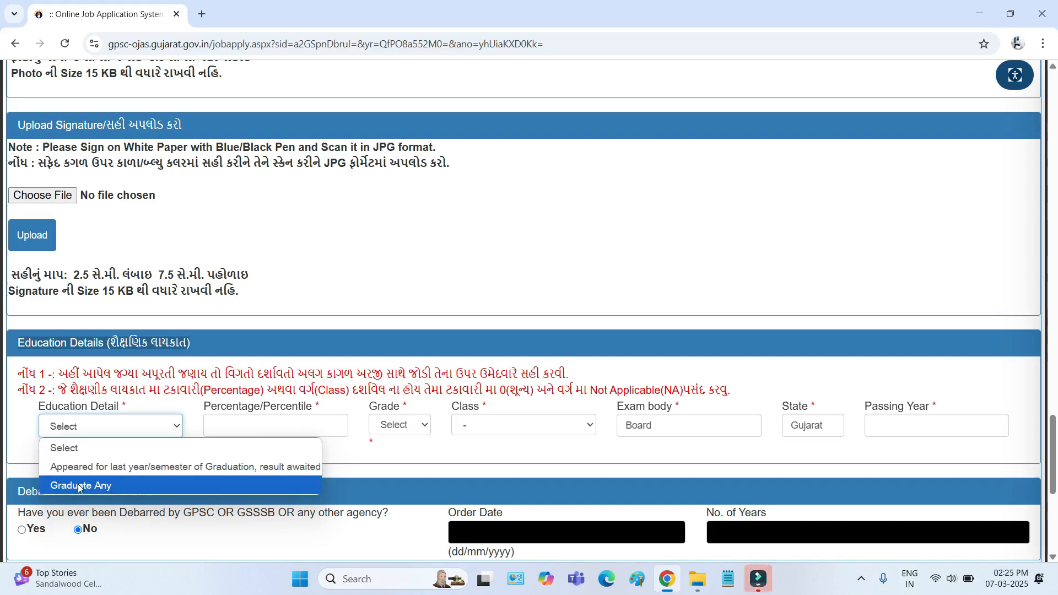
left_click(212, 406)
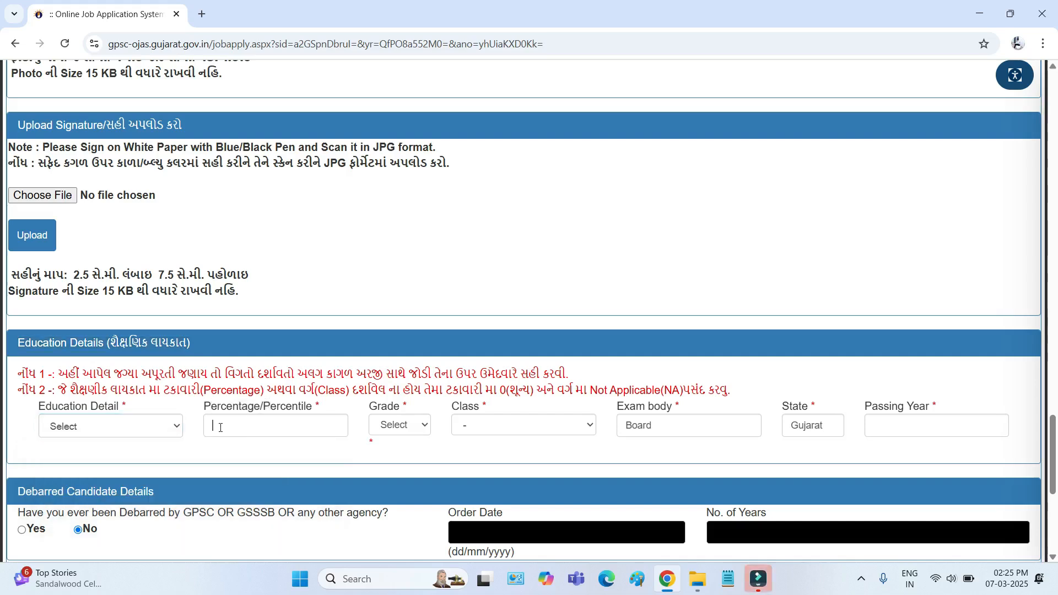
left_click(275, 425)
left_click(397, 424)
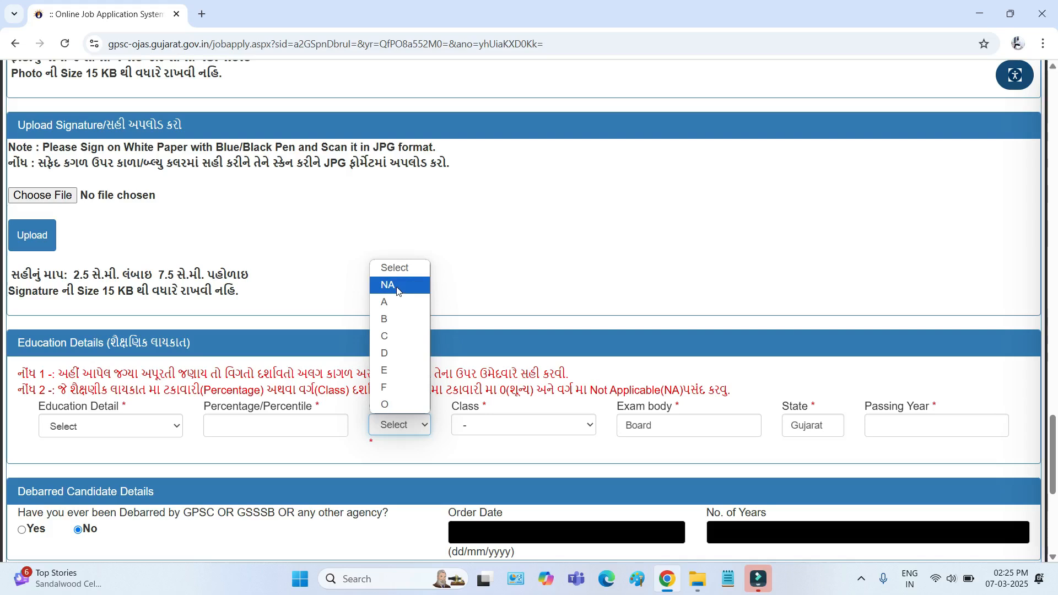
left_click(491, 427)
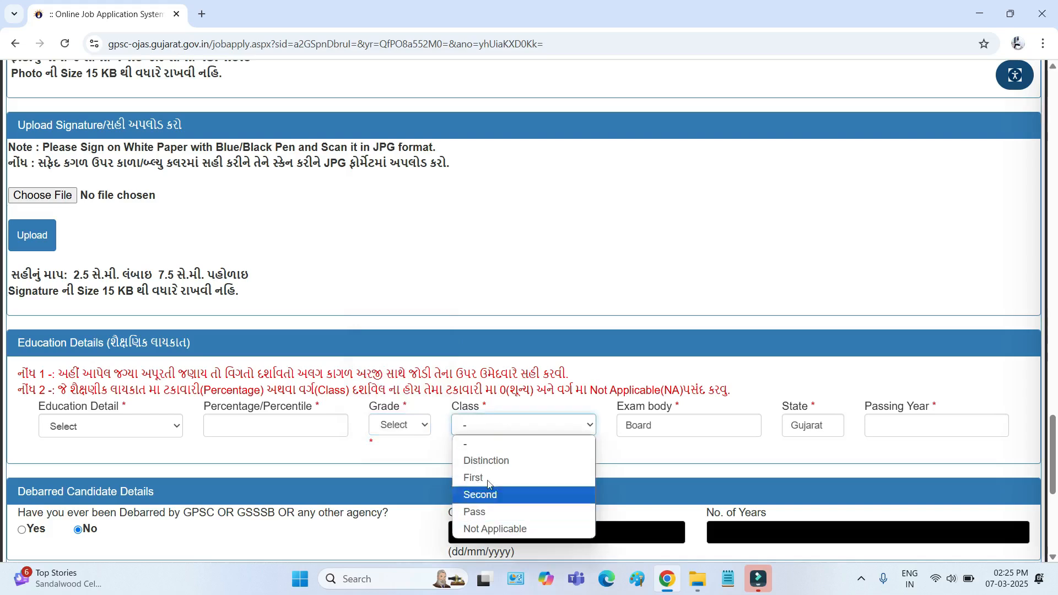
- Check the Exam body, State and Passing Year fields in Education Details
left_click(623, 406)
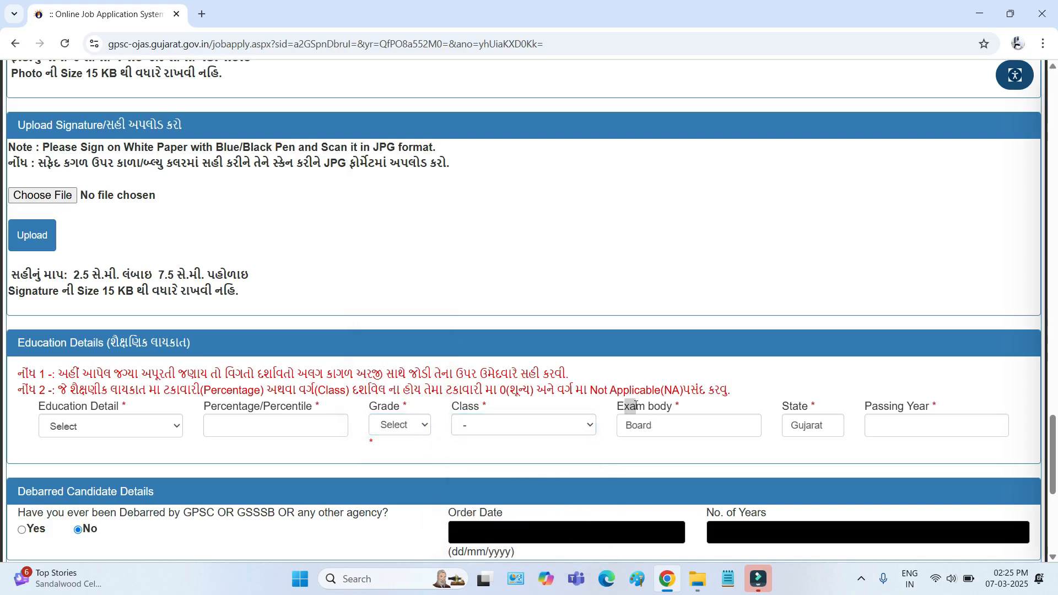
left_click(656, 426)
left_click_drag(657, 425, 619, 426)
left_click(827, 434)
left_click_drag(823, 429, 784, 430)
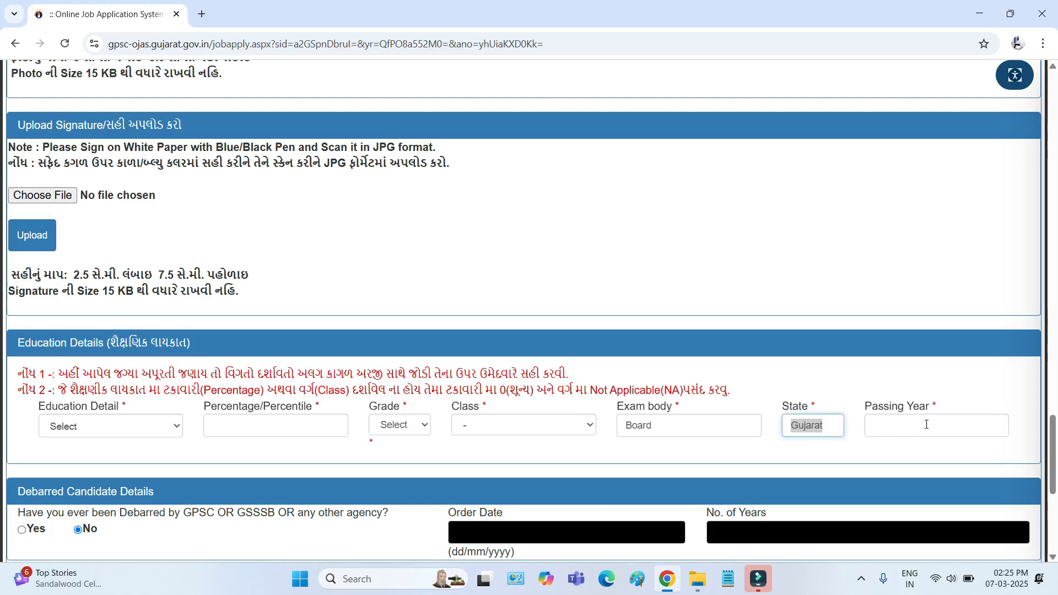
left_click(926, 424)
left_click(844, 461)
- Examine the Order Date and No. of Years fields for a Yes debarment answer and set the answer back to No
scroll(774, 427, "down", 5)
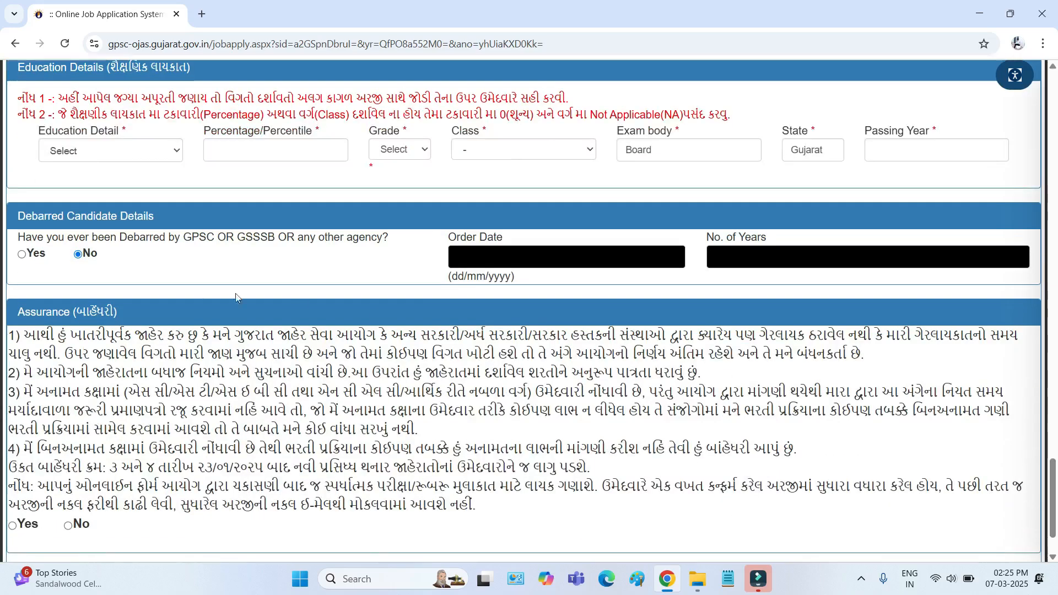
left_click_drag(180, 237, 378, 237)
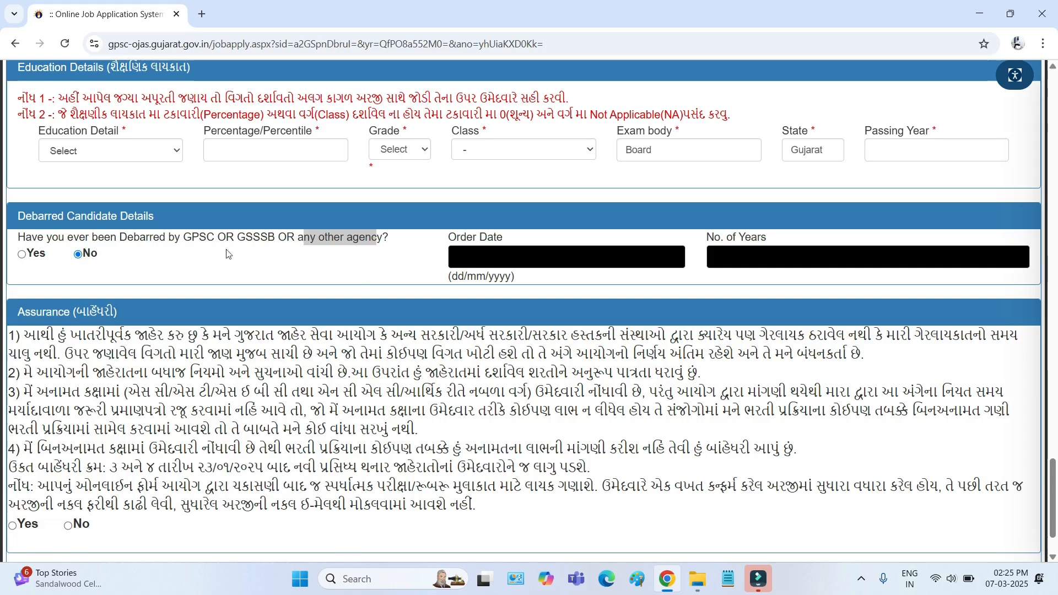
left_click(38, 251)
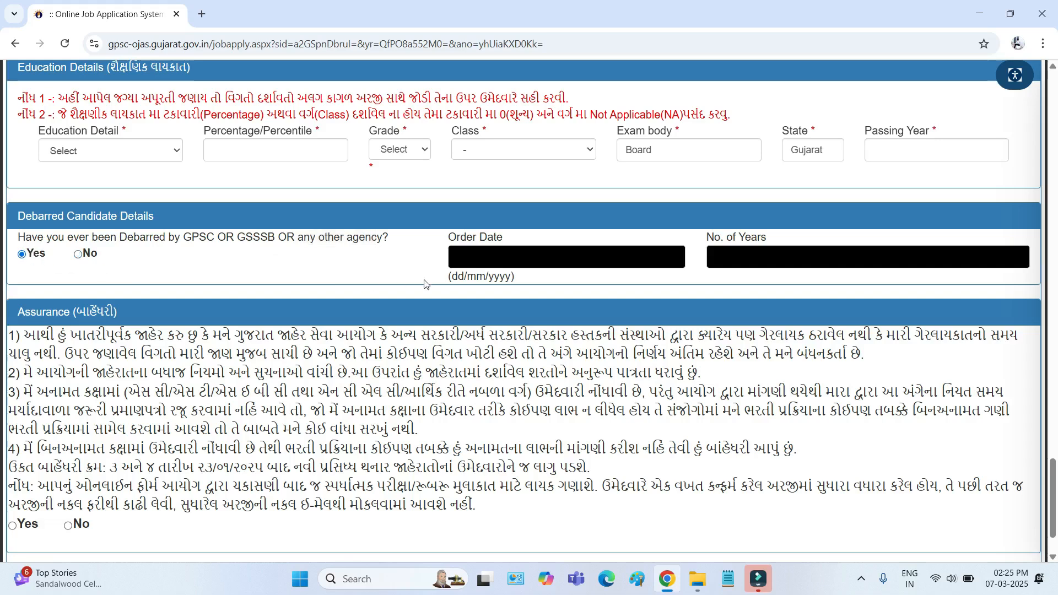
left_click(504, 256)
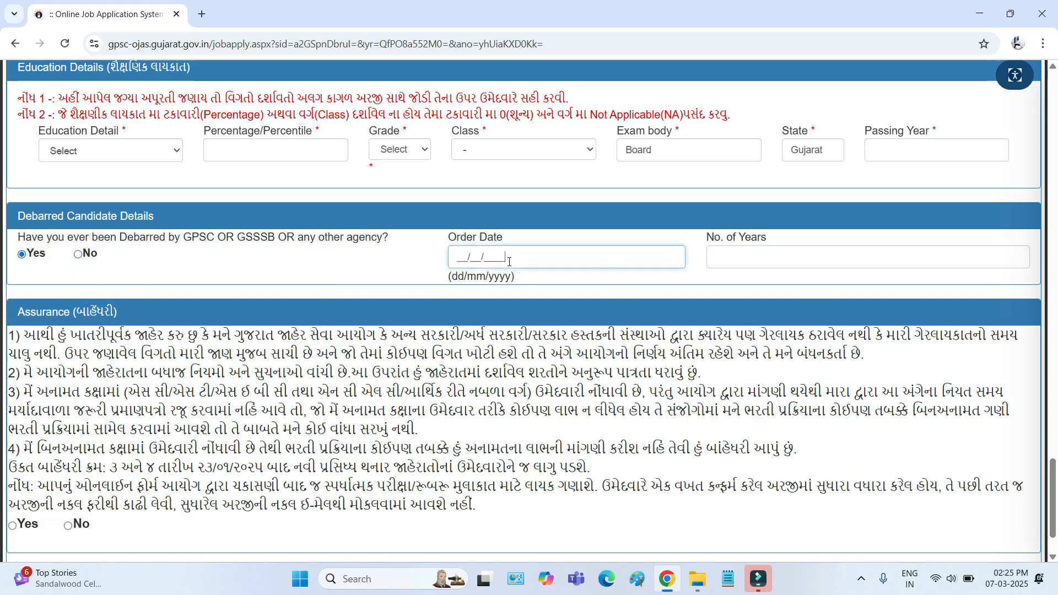
triple_click(757, 238)
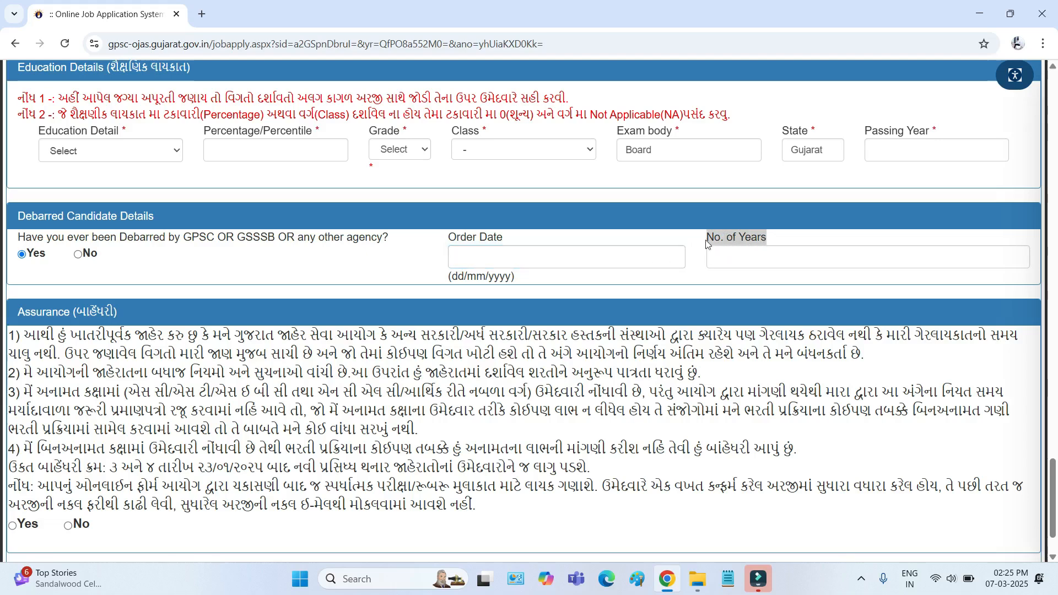
left_click(738, 260)
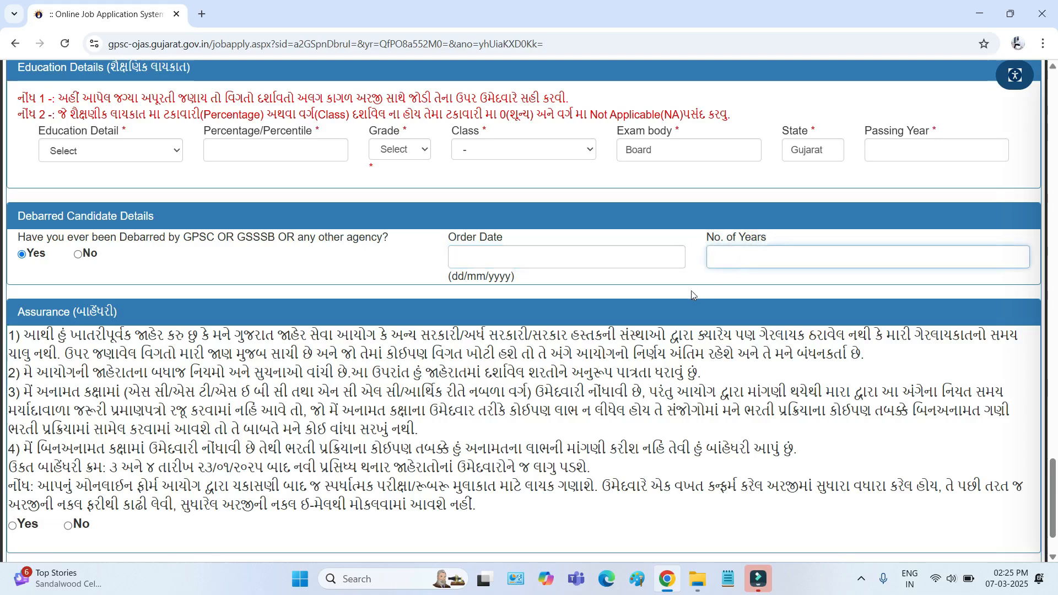
left_click_drag(181, 237, 278, 237)
left_click(234, 235)
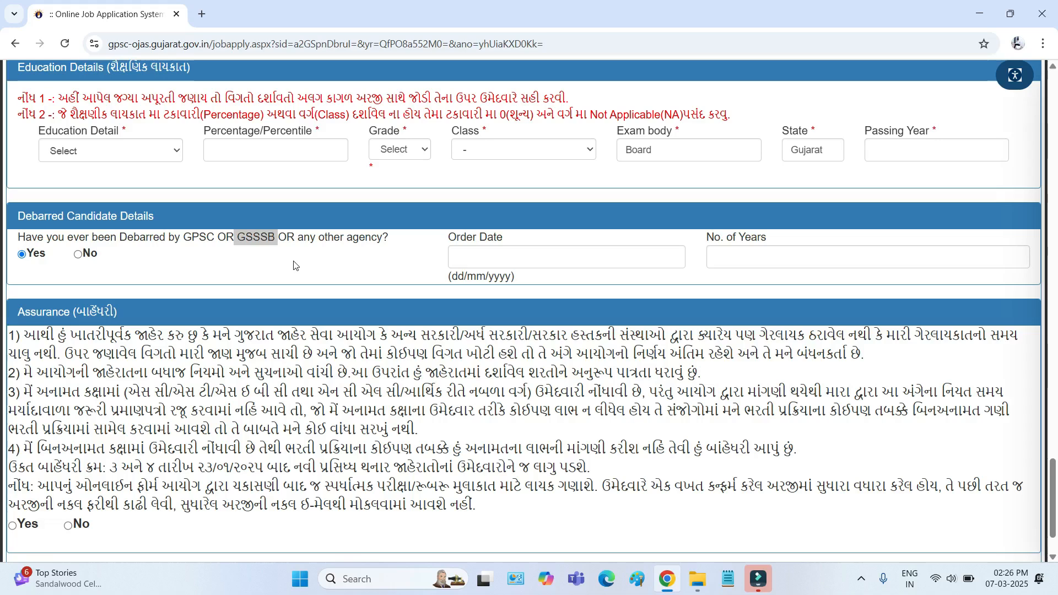
left_click(80, 256)
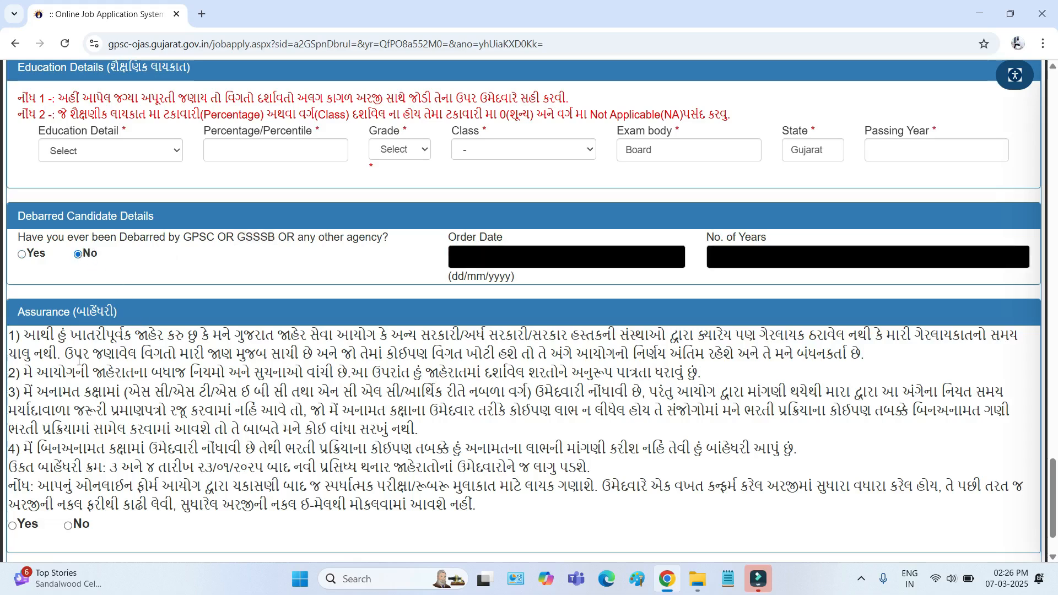
- Read the Assurance declaration, accept it with Yes, and look back over the application form
left_click_drag(26, 334, 392, 505)
left_click(12, 525)
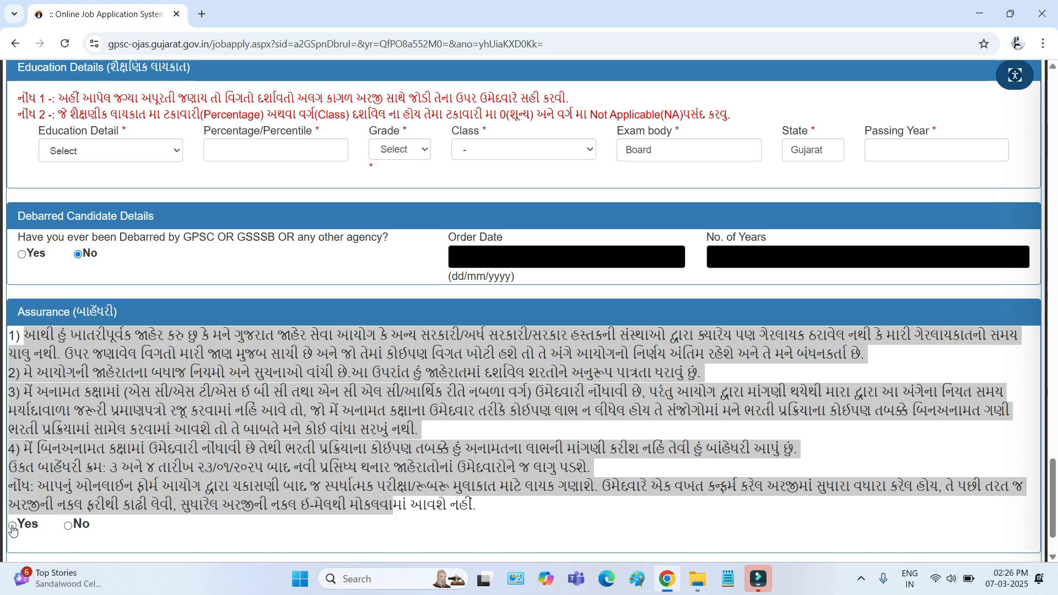
scroll(354, 413, "down", 2)
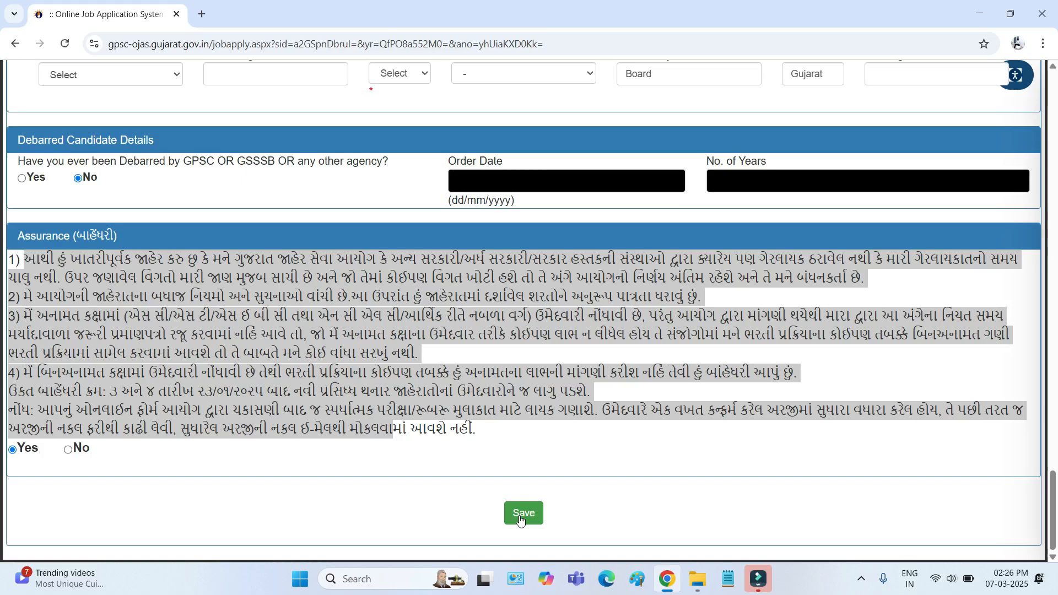
scroll(518, 517, "up", 20)
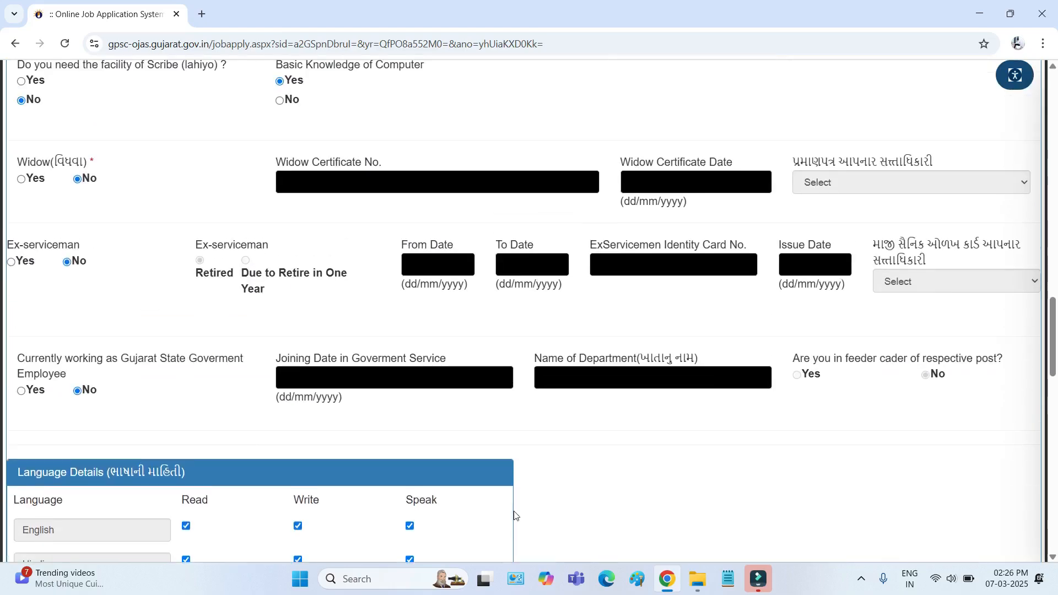
scroll(514, 515, "up", 10)
scroll(514, 515, "up", 12)
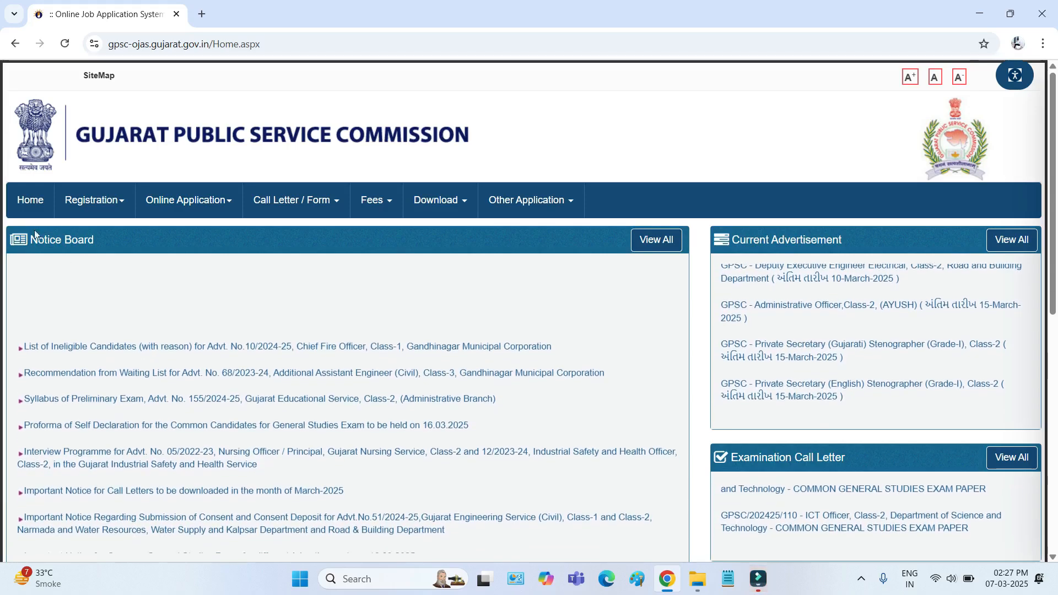
- Open the Online / Post-Office Challan page for fees and select advertisement GPSC/202425/240
left_click(237, 201)
left_click(373, 201)
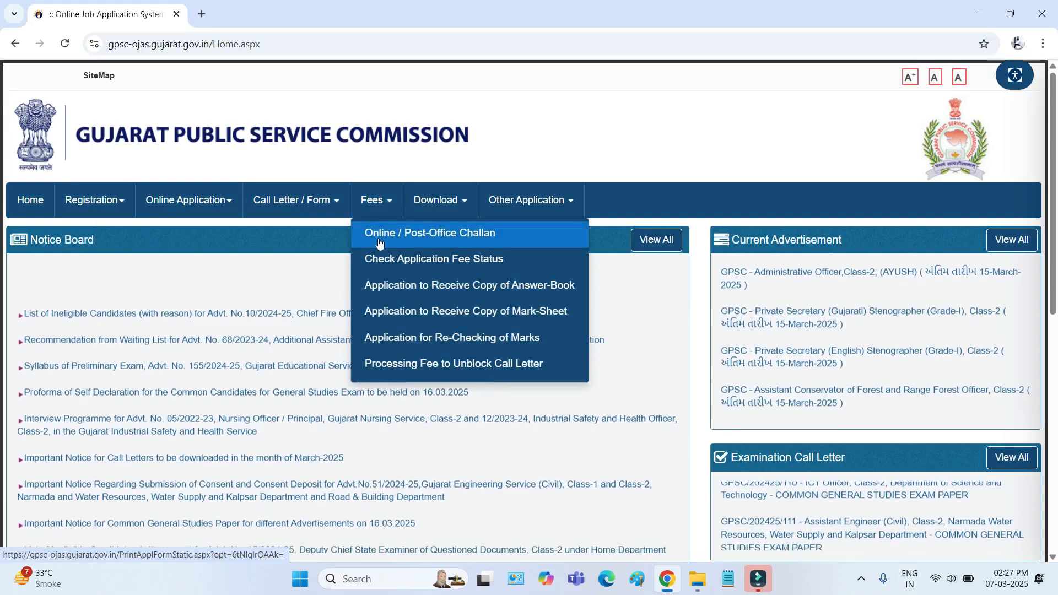
left_click(466, 240)
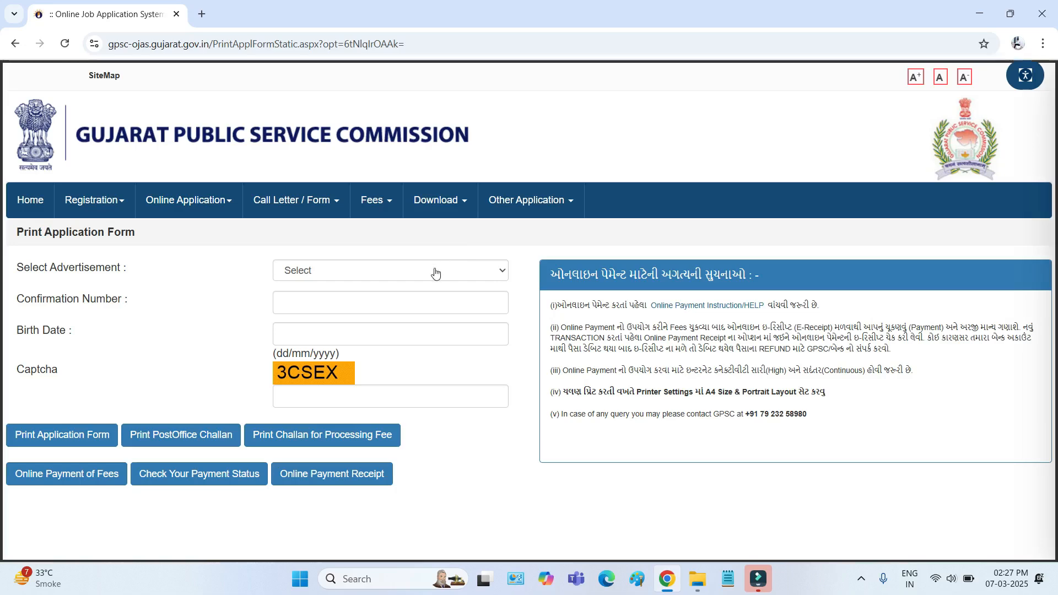
left_click(435, 272)
scroll(441, 347, "down", 20)
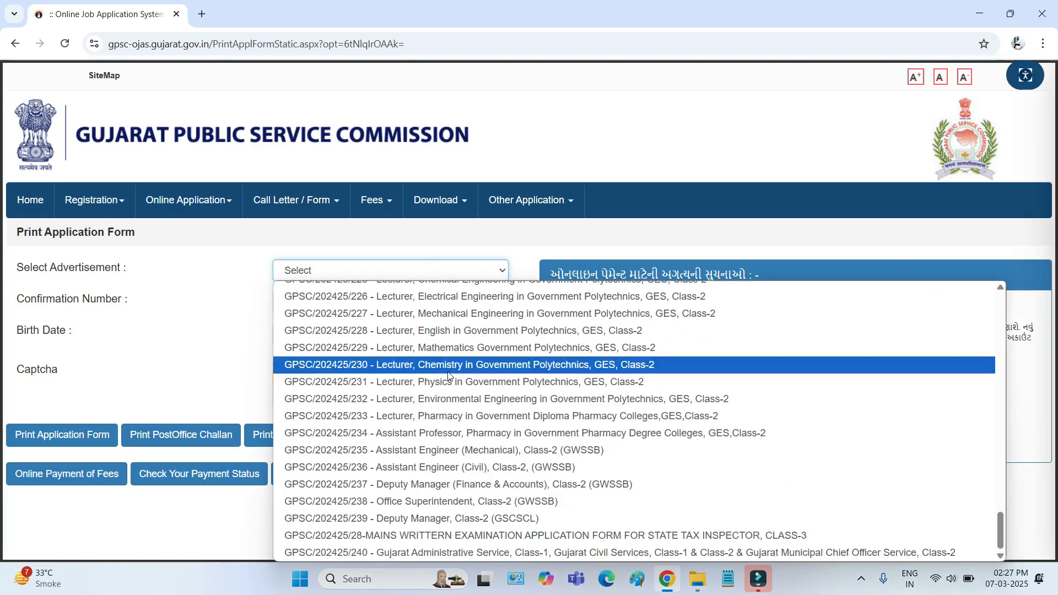
left_click(388, 551)
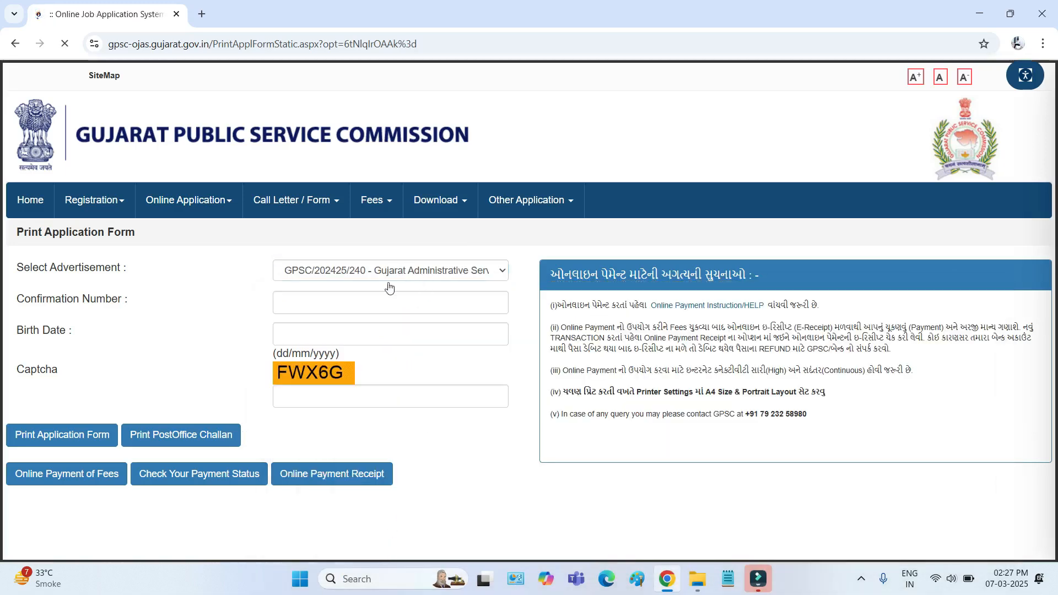
- Go over the Confirmation Number, Birth Date and Captcha fields and try to print the application form
left_click_drag(26, 302, 85, 301)
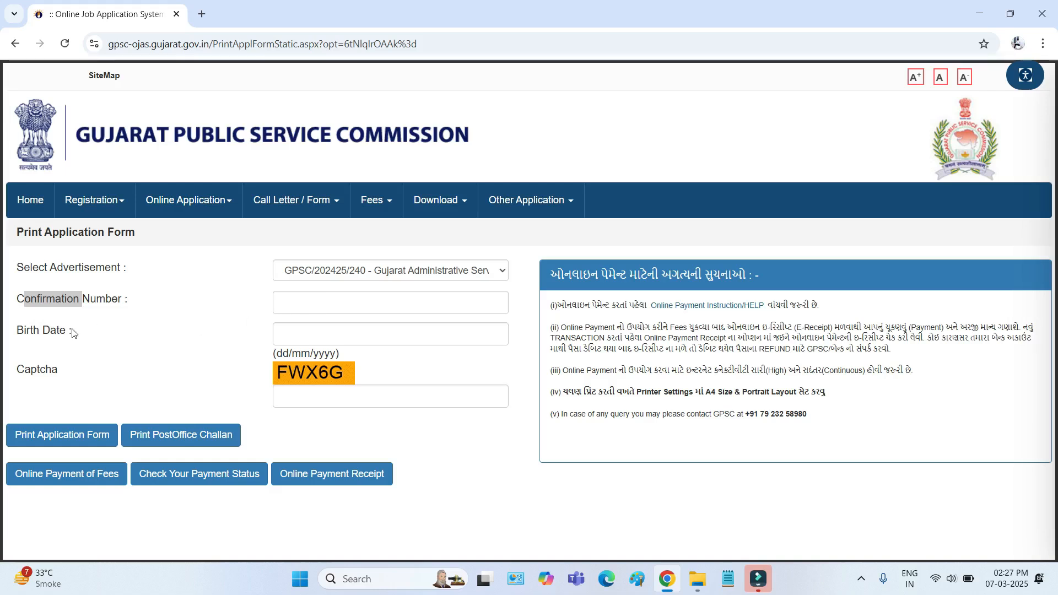
left_click_drag(24, 333, 49, 331)
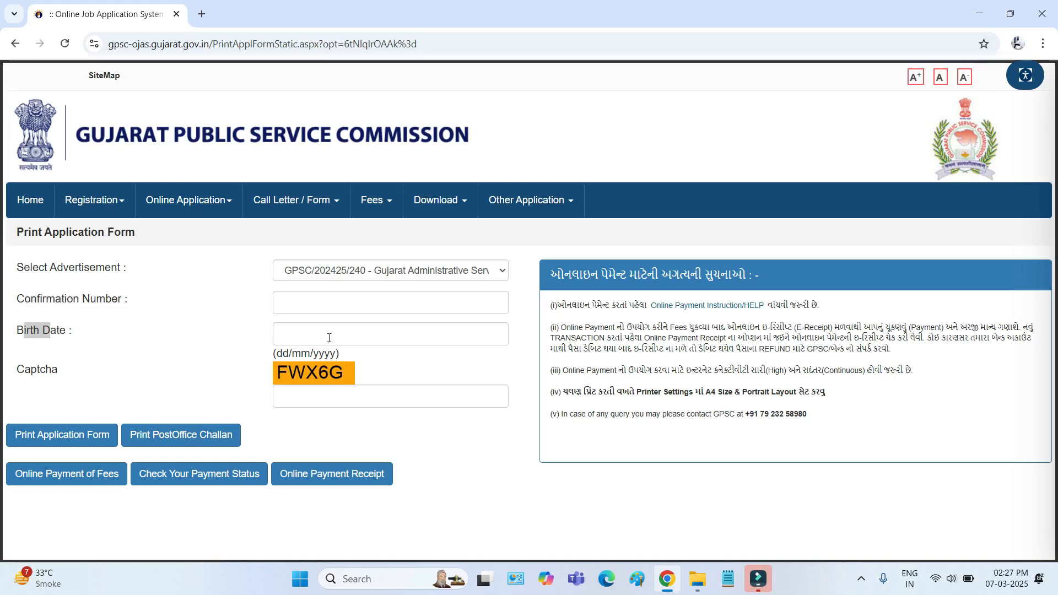
left_click(304, 395)
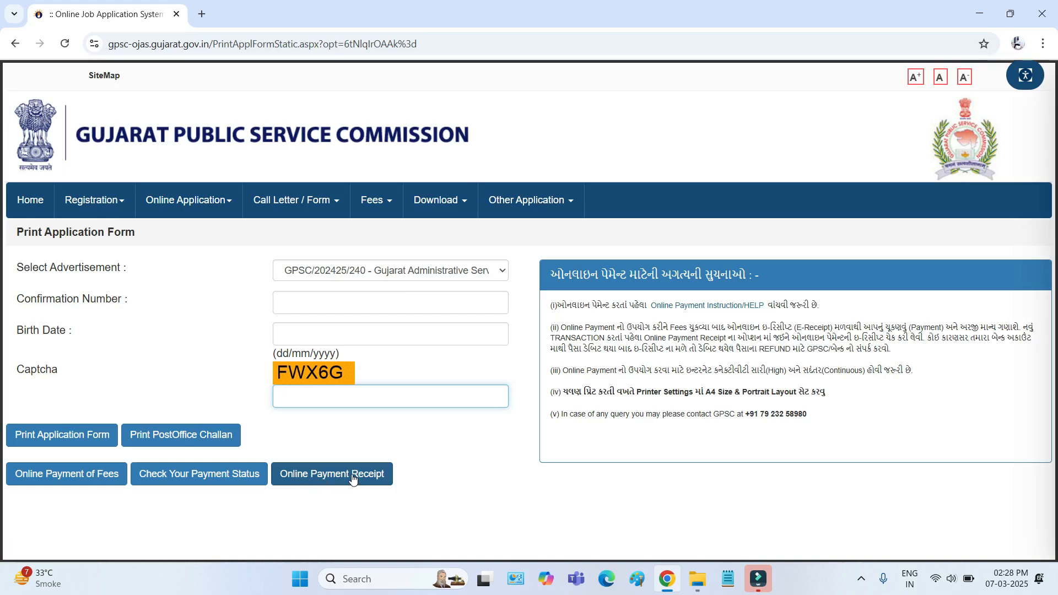
left_click(76, 436)
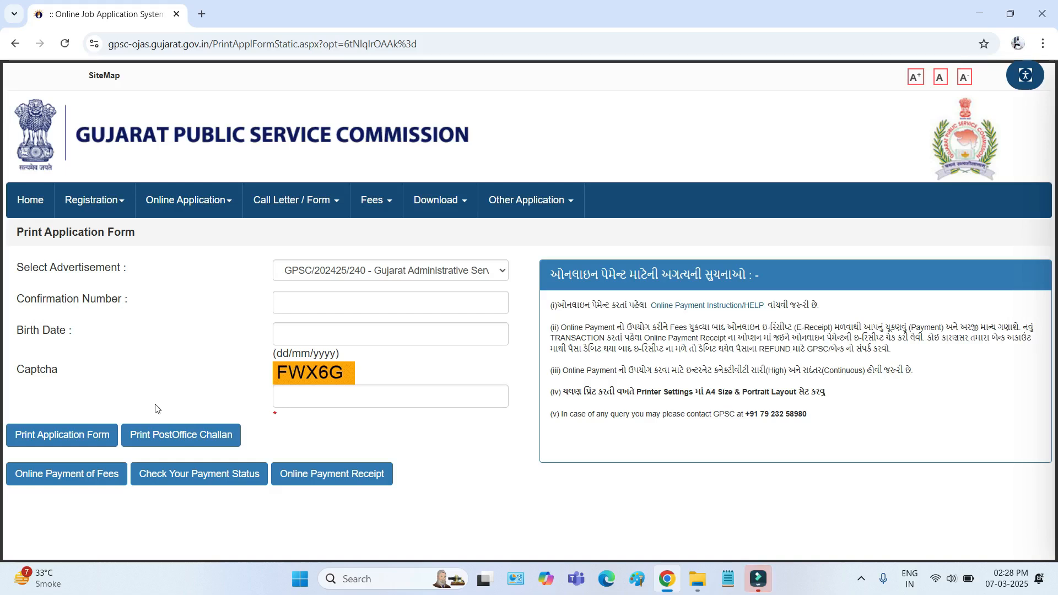